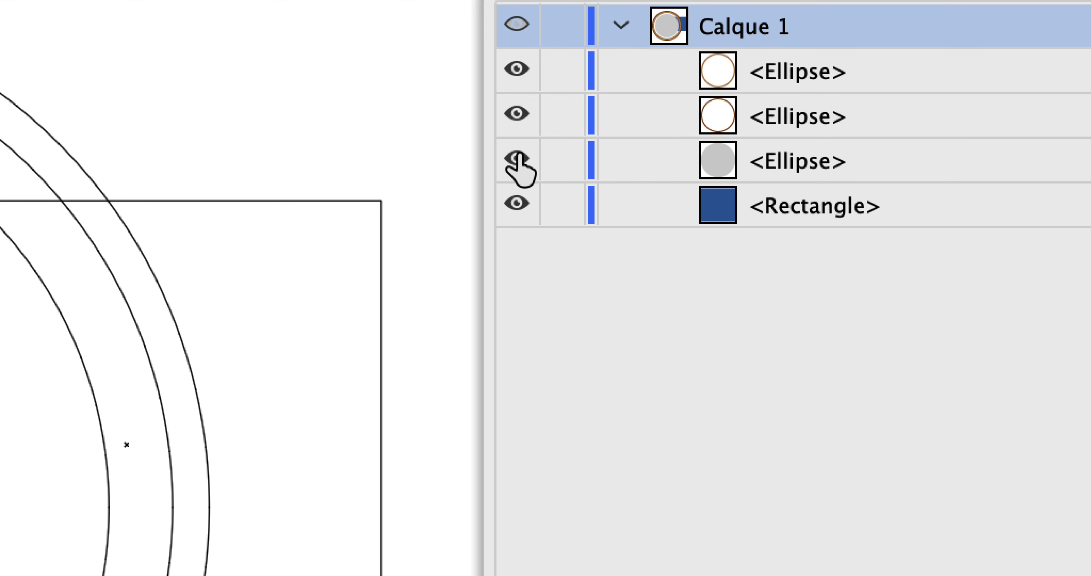
Toggle the visibility of the three ellipses in Calque 1 to check which outline each one draws
left_click(517, 160)
left_click(516, 113)
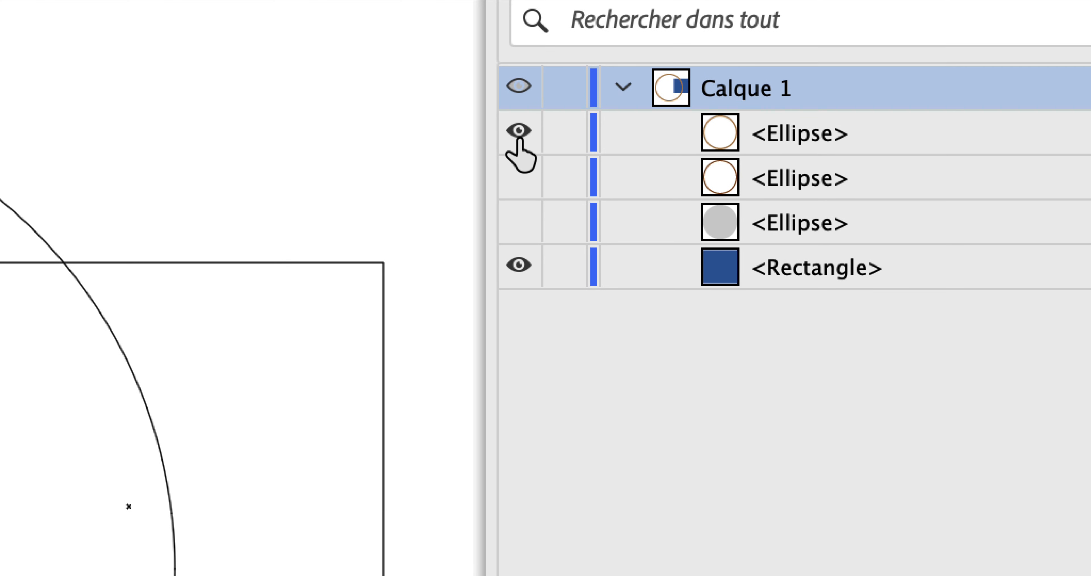
left_click(519, 137)
left_click(519, 173)
left_click(519, 218)
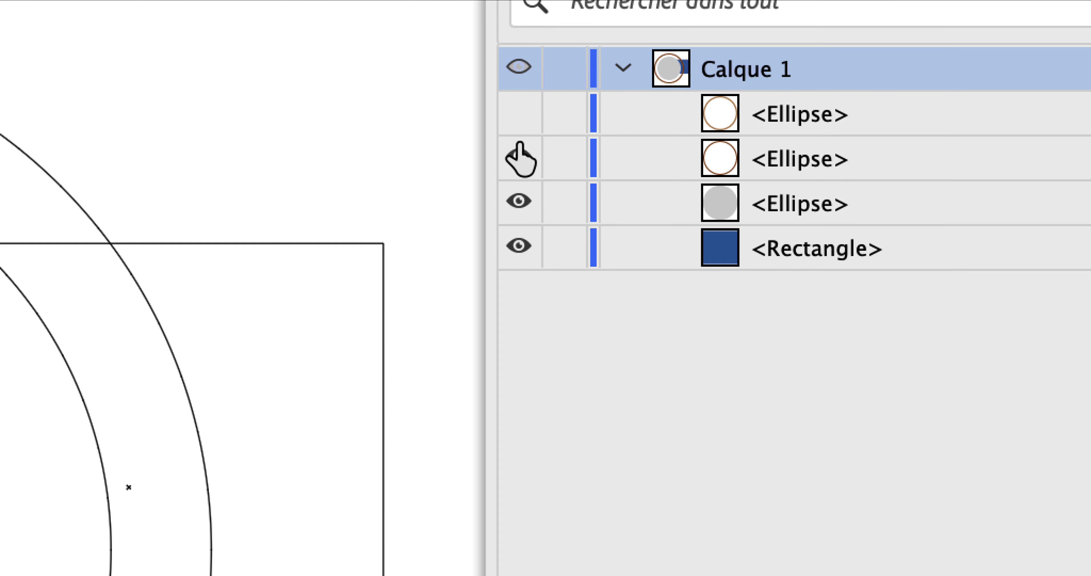
left_click(520, 115)
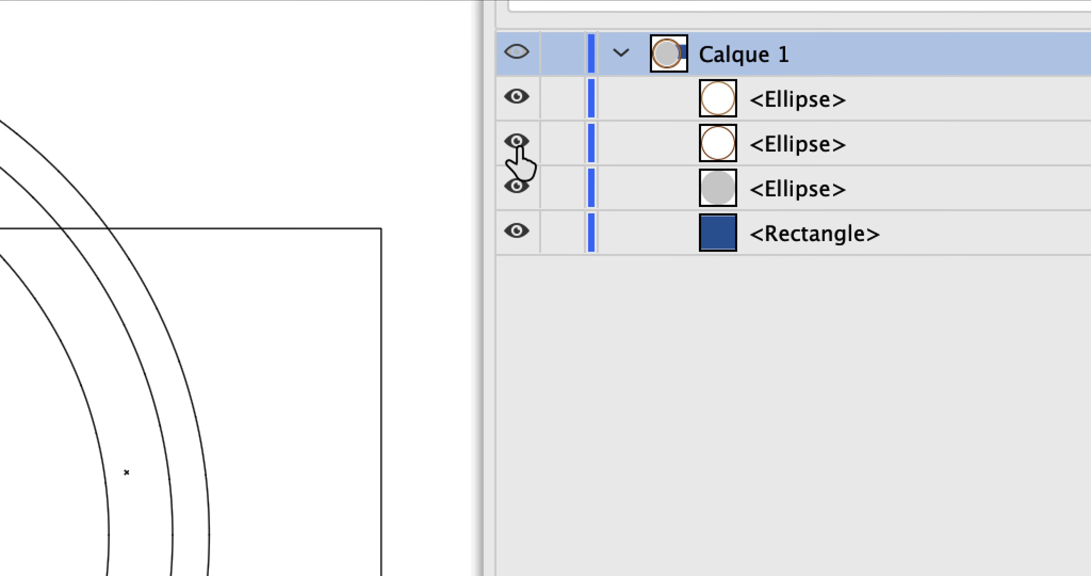
Hide the two lower ellipses, select the top ellipse, and return the artwork from outline view to colour preview
left_click(517, 144)
left_click(518, 185)
left_click(518, 97)
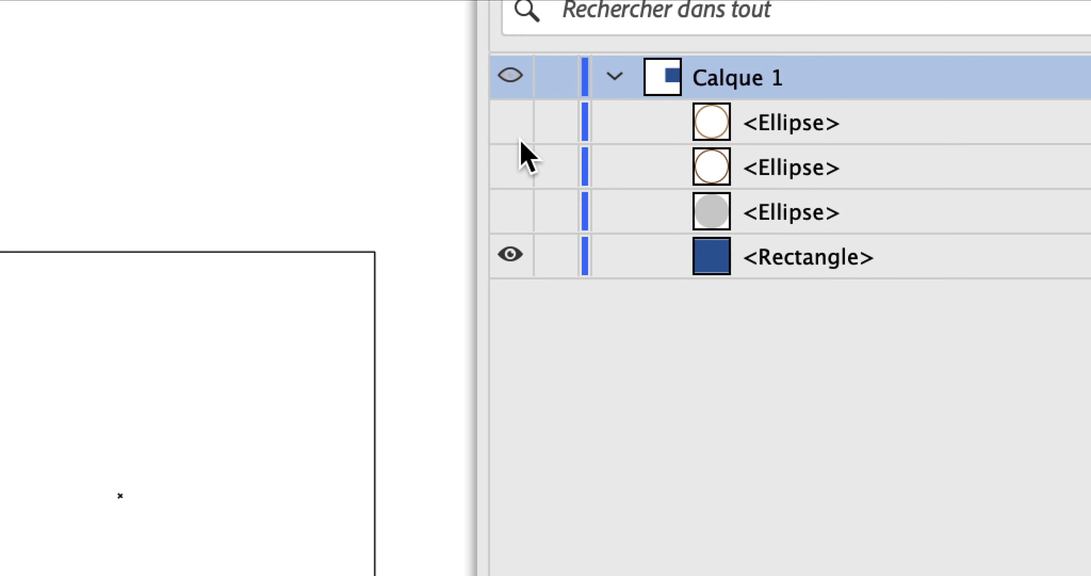
left_click(513, 125)
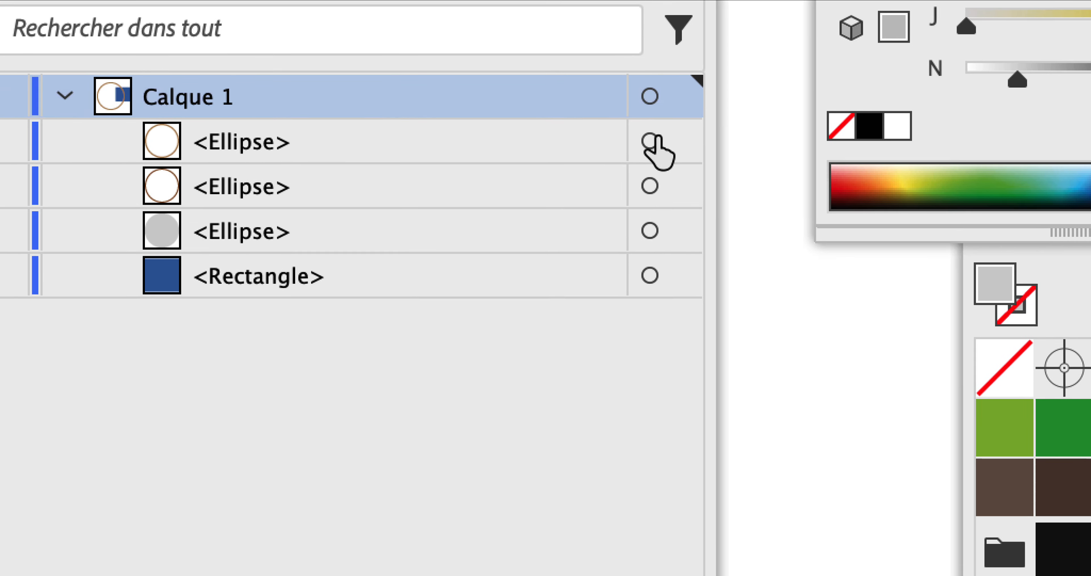
left_click(651, 139)
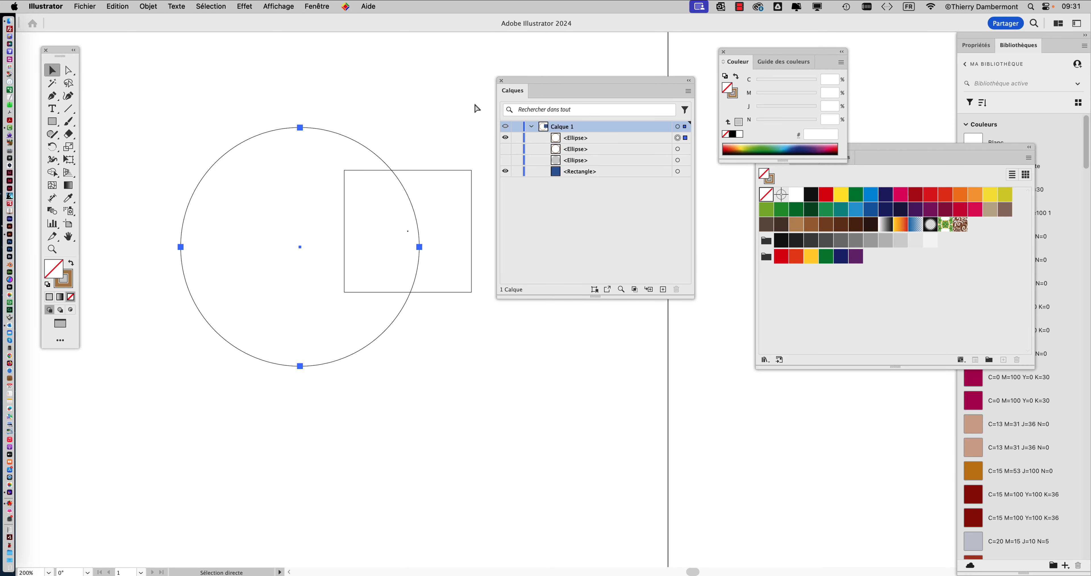
key("super+y")
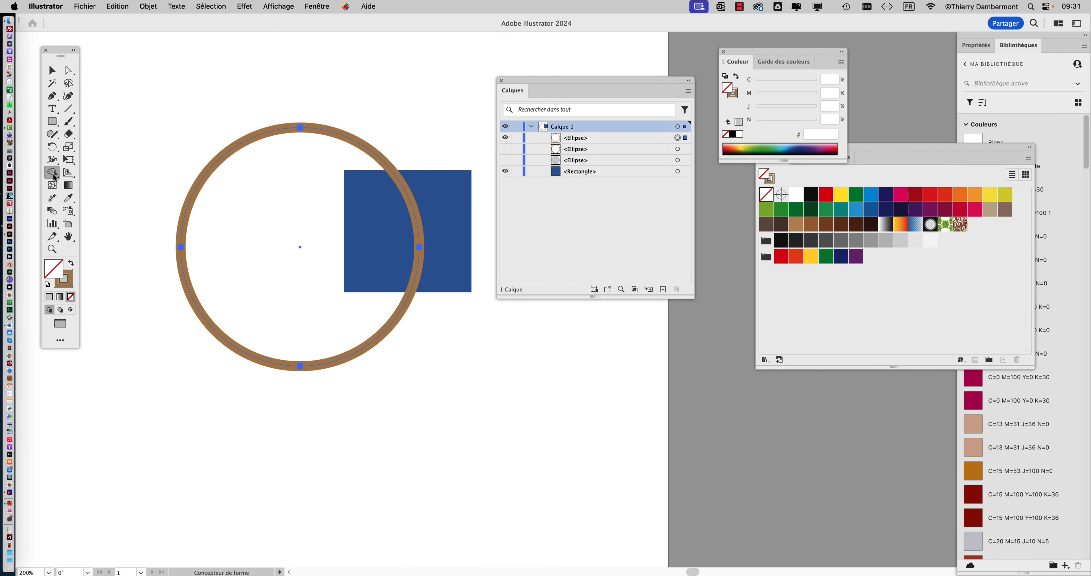
Detach the Width tool group as a floating palette above the artwork and activate the Warp (Déformation) tool
left_click(56, 177)
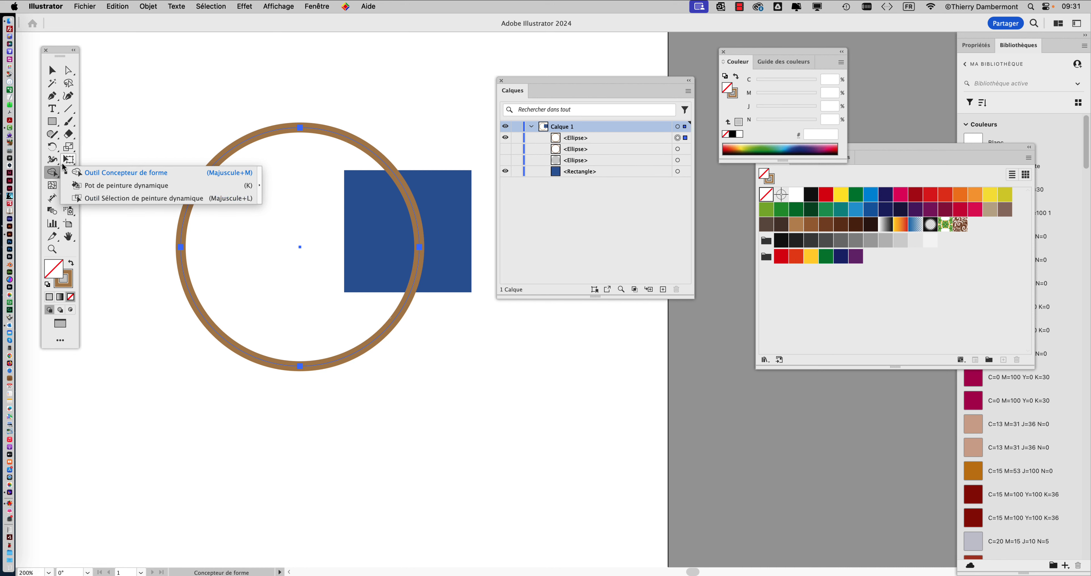
left_click(52, 159)
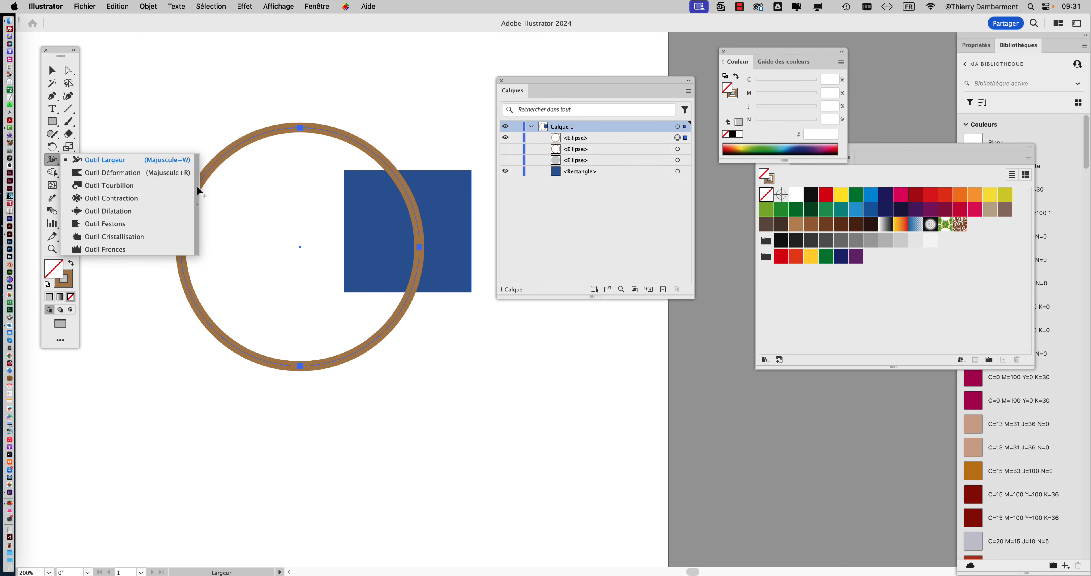
left_click(199, 193)
left_click_drag(140, 172, 204, 39)
left_click(164, 56)
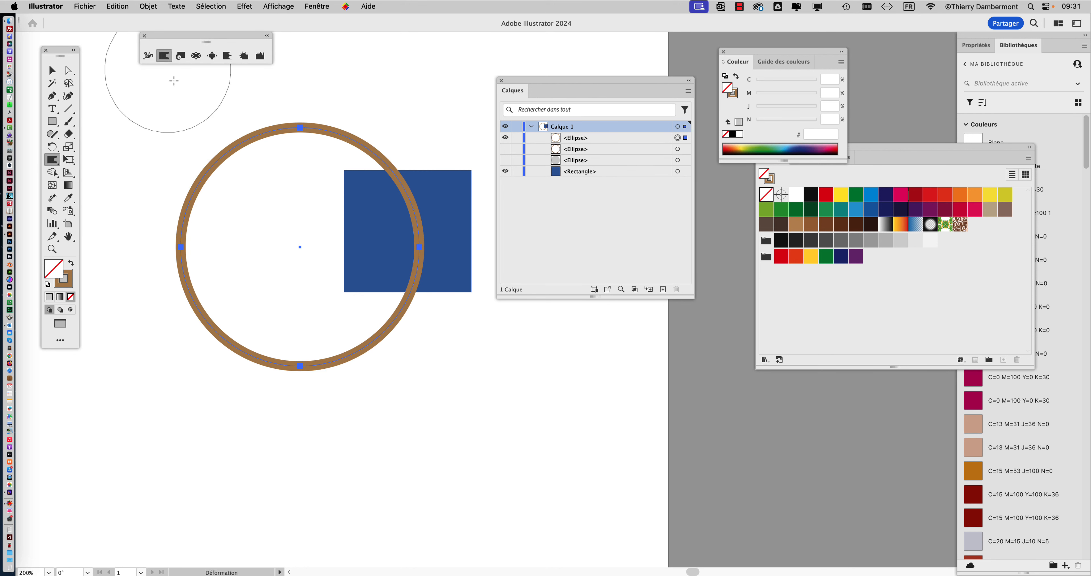
Try warping the brown ring at its upper-left and bottom edges, and undo the distortions
mouse_move(185, 118)
left_mouse_down()
mouse_move(201, 180)
mouse_move(232, 224)
left_mouse_up()
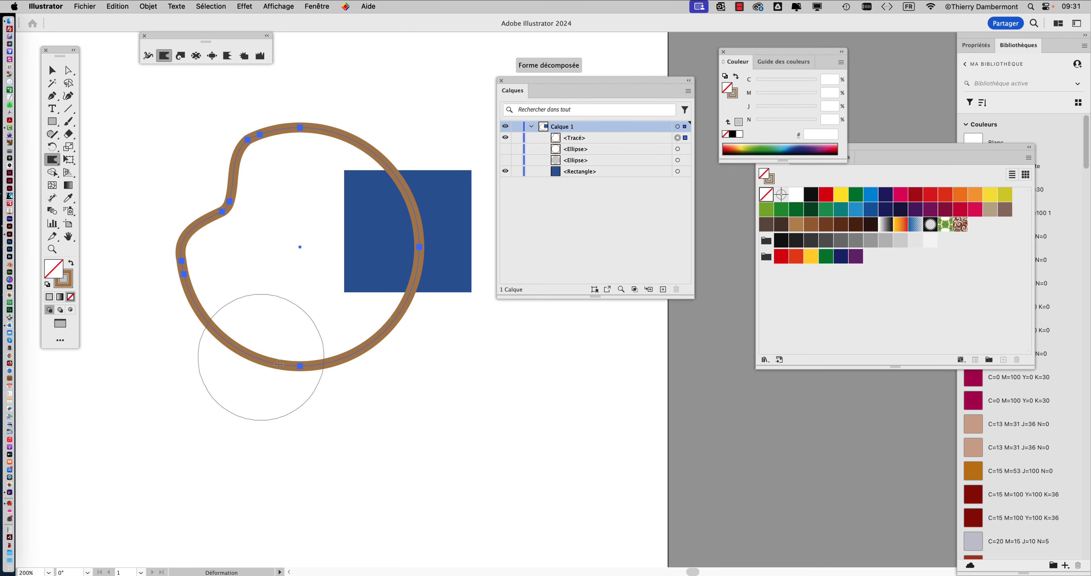
left_click_drag(305, 373, 441, 339)
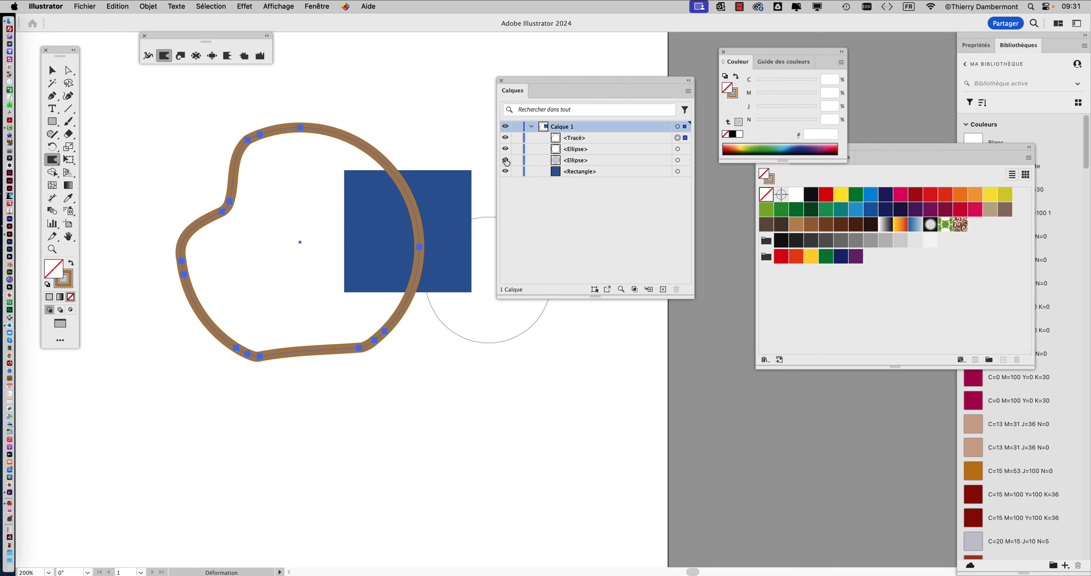
left_click_drag(506, 161, 506, 164)
key("super+z")
key("super+z")
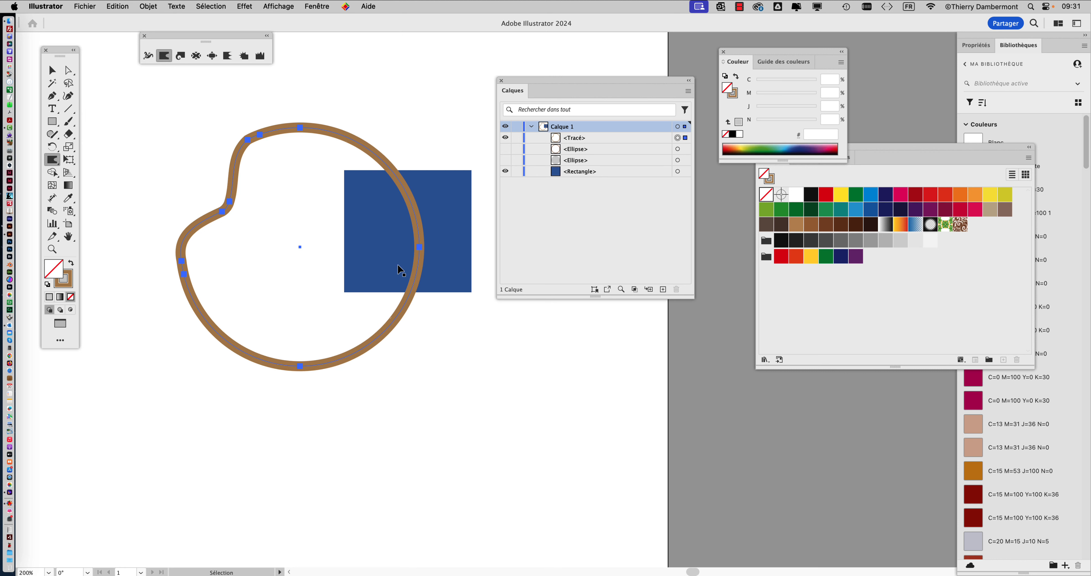
key("super+z")
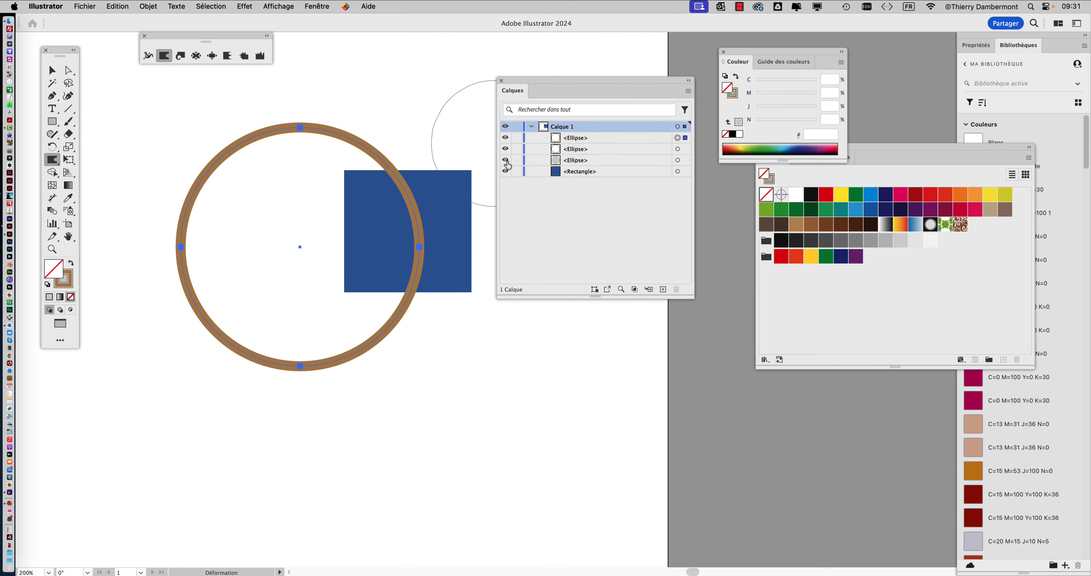
Show all three ellipses and warp the light brown ring inward at four places around its circumference
left_click_drag(506, 162, 506, 163)
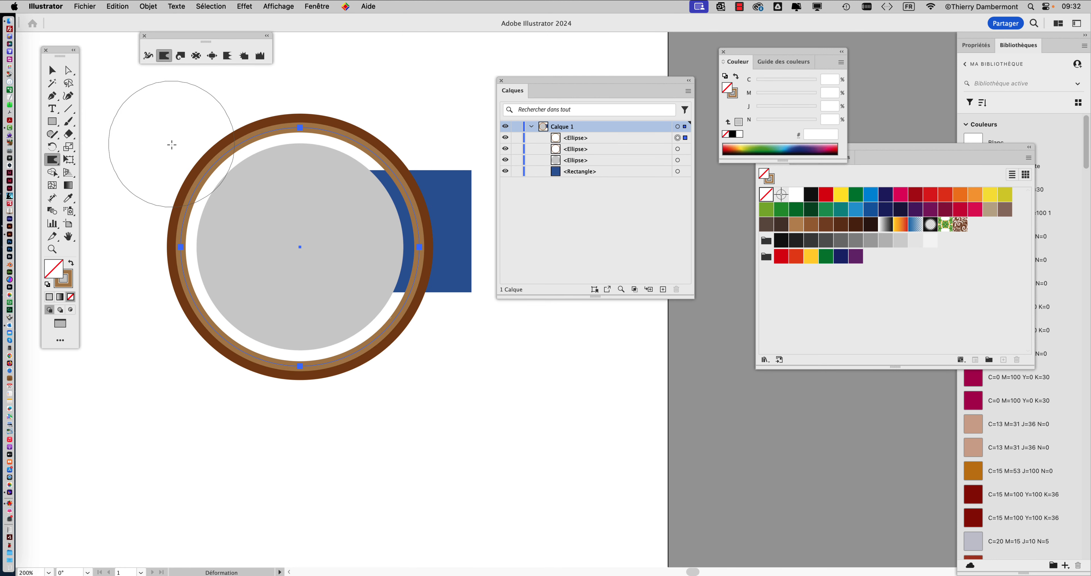
left_click_drag(177, 148, 258, 205)
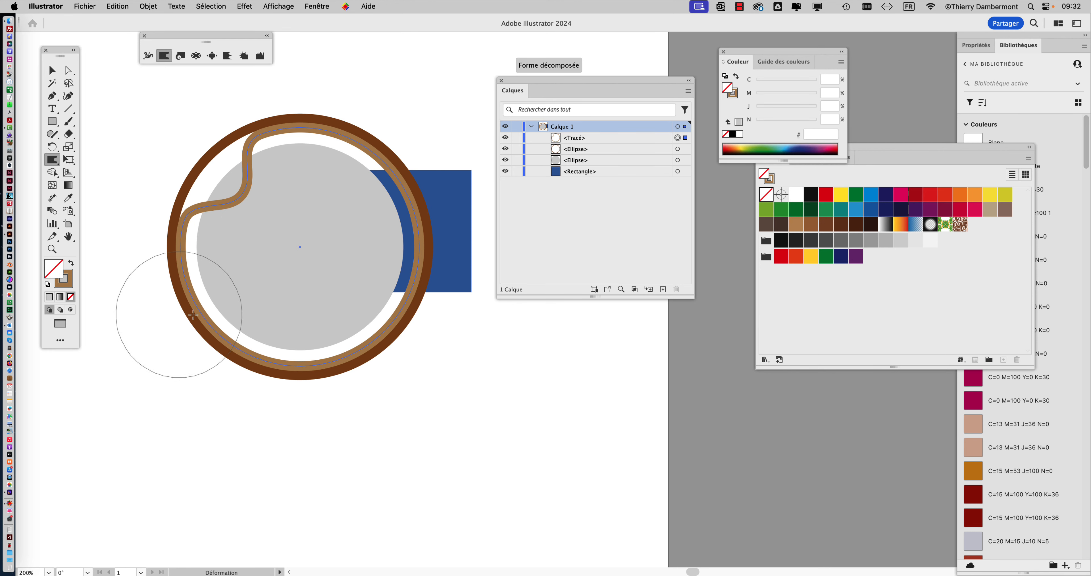
left_click_drag(174, 320, 283, 338)
left_click_drag(381, 386, 336, 293)
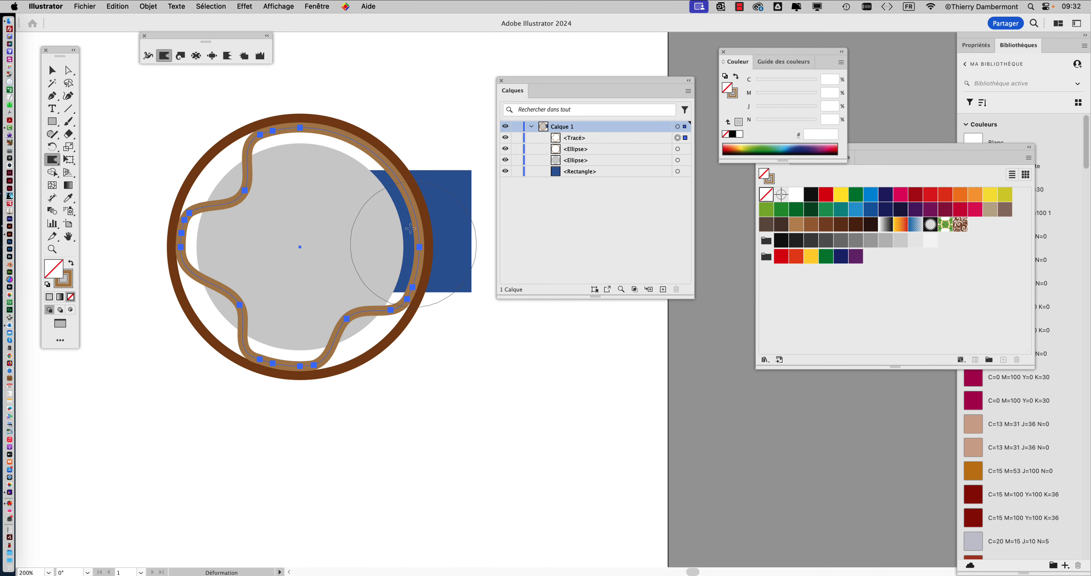
left_click_drag(394, 162, 305, 245)
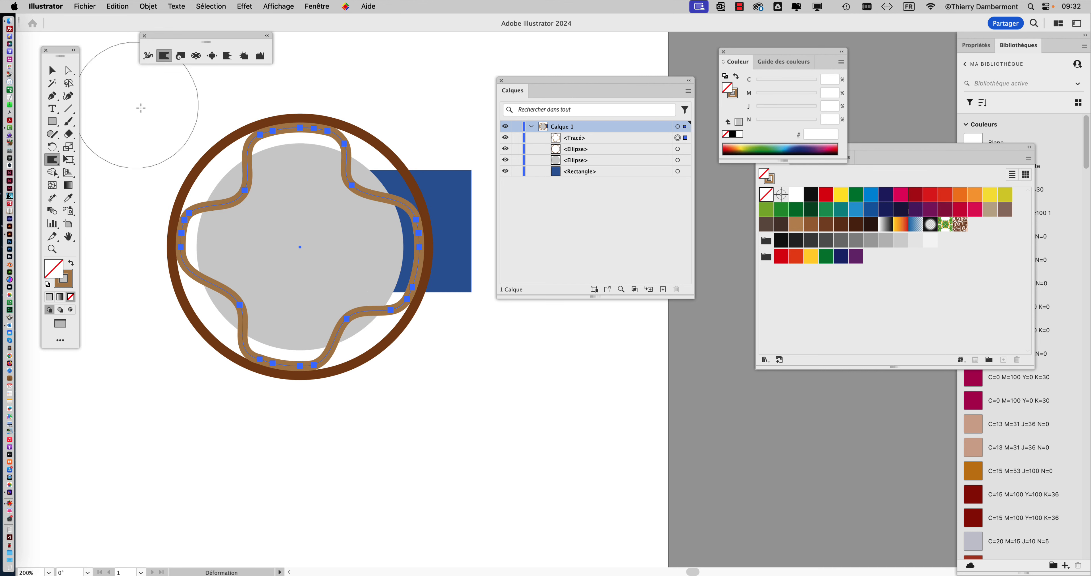
Close the current document without saving, switch to Finder and open Tracé transparent.ai in Illustrator
key("super+w")
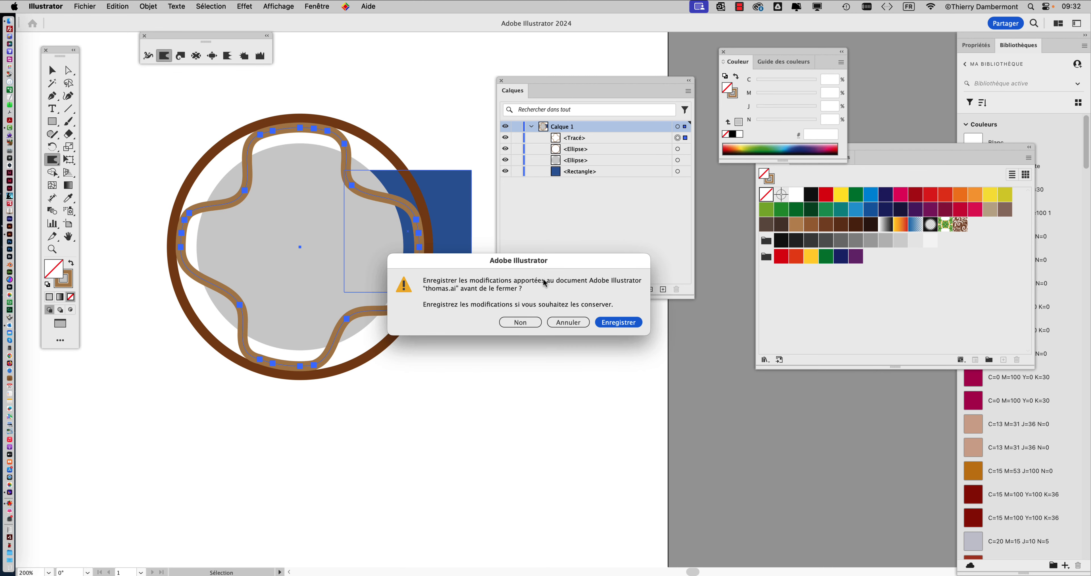
left_click(520, 323)
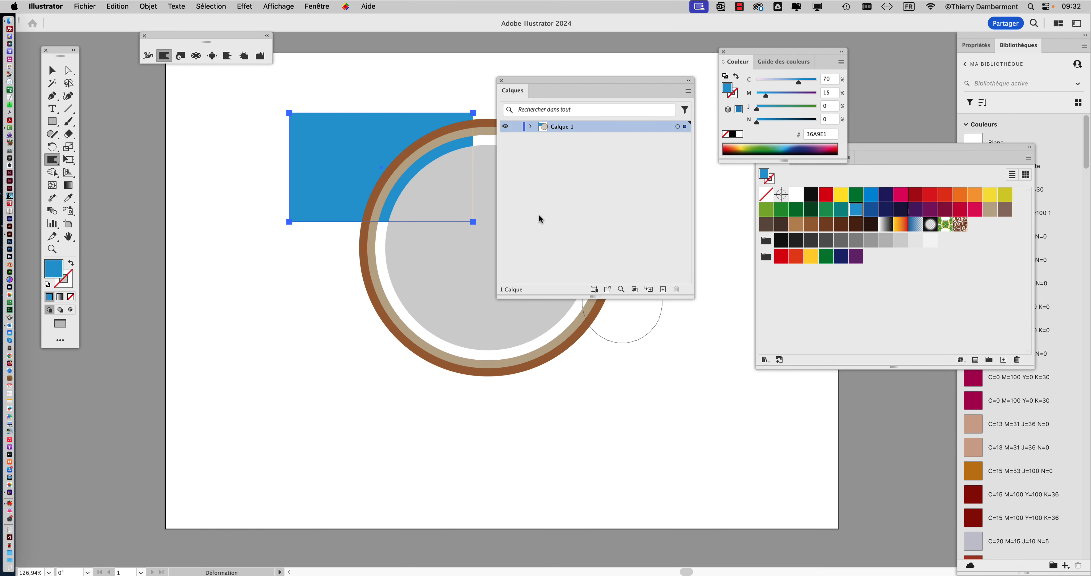
key("super+Tab")
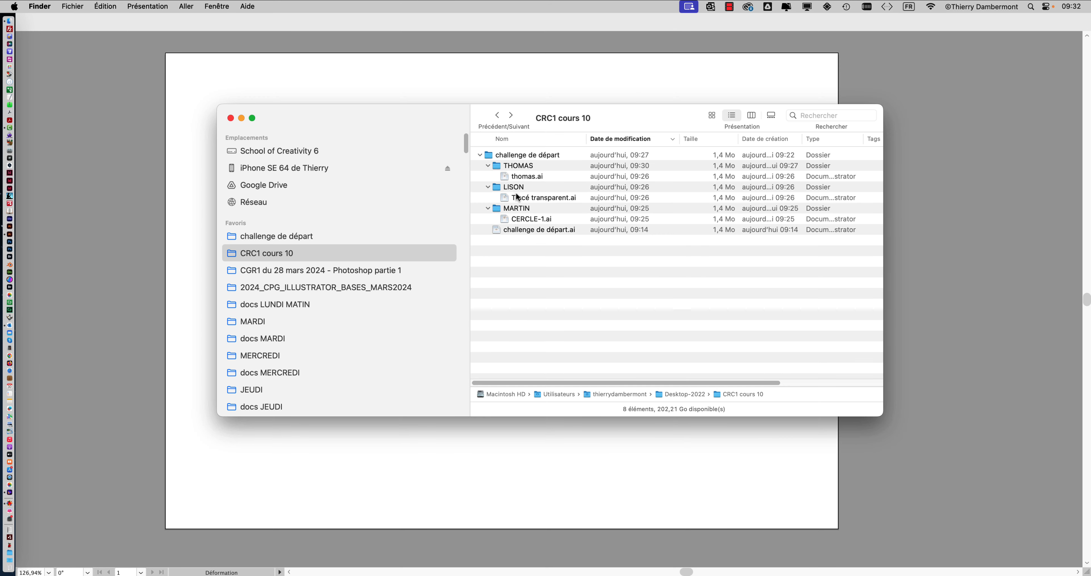
left_click_drag(542, 201, 13, 237)
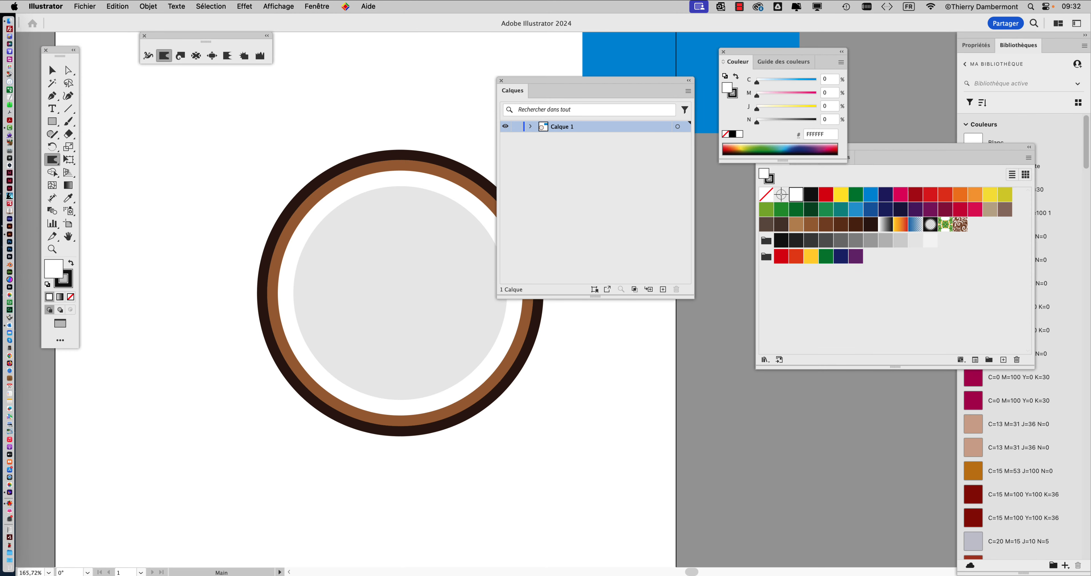
Examine the concentric circles in outline view, and return to colour preview
left_click_drag(377, 175, 334, 143)
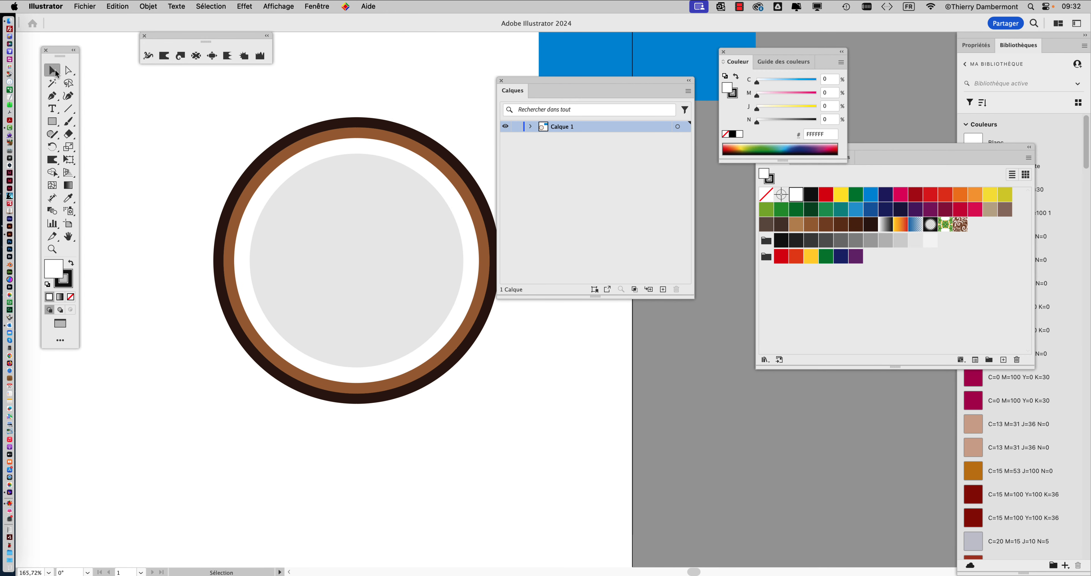
key("super+y")
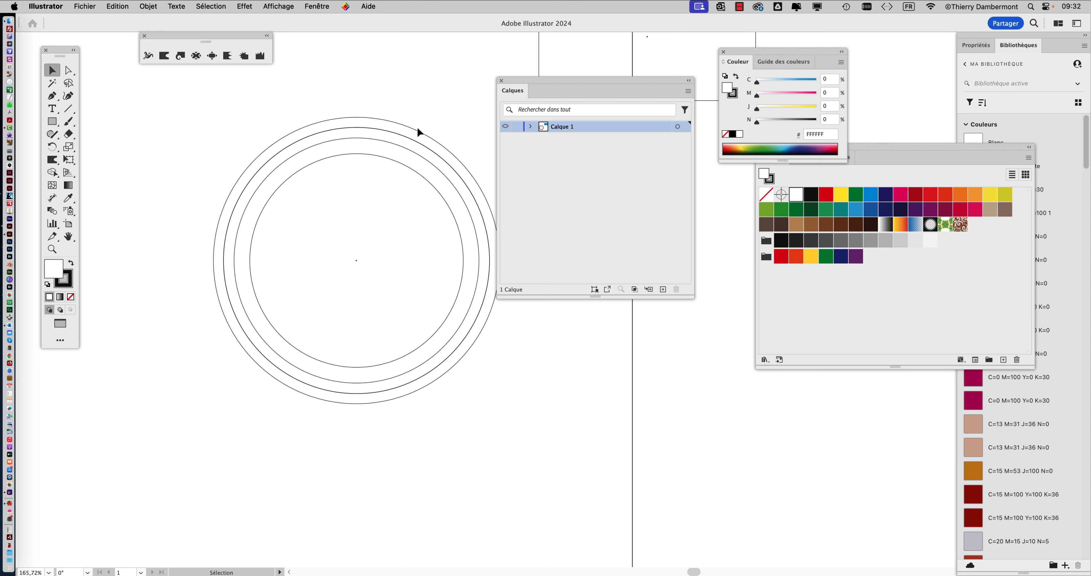
key("super+t")
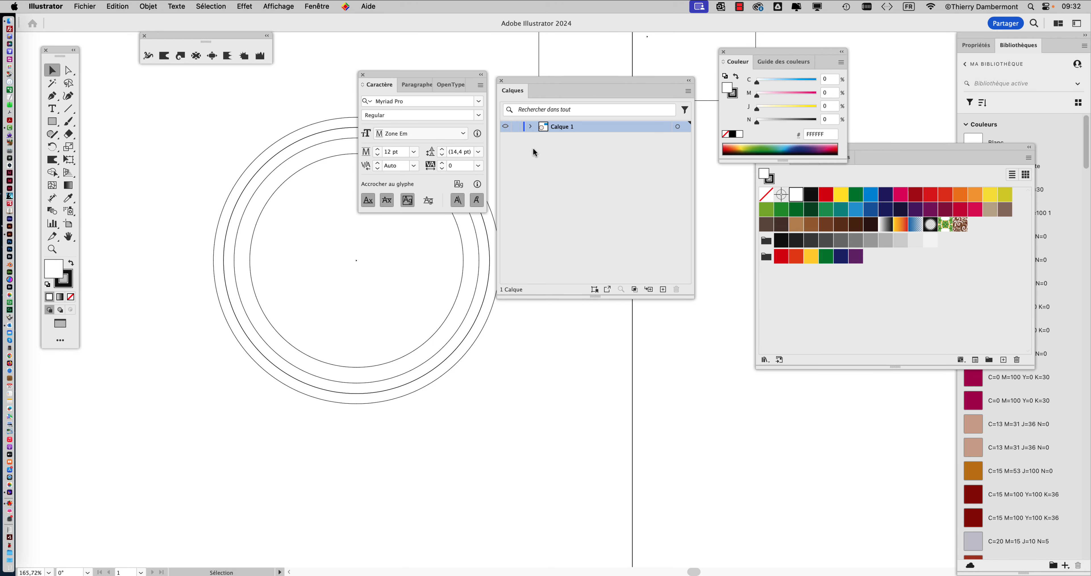
left_click(533, 149)
left_click(362, 75)
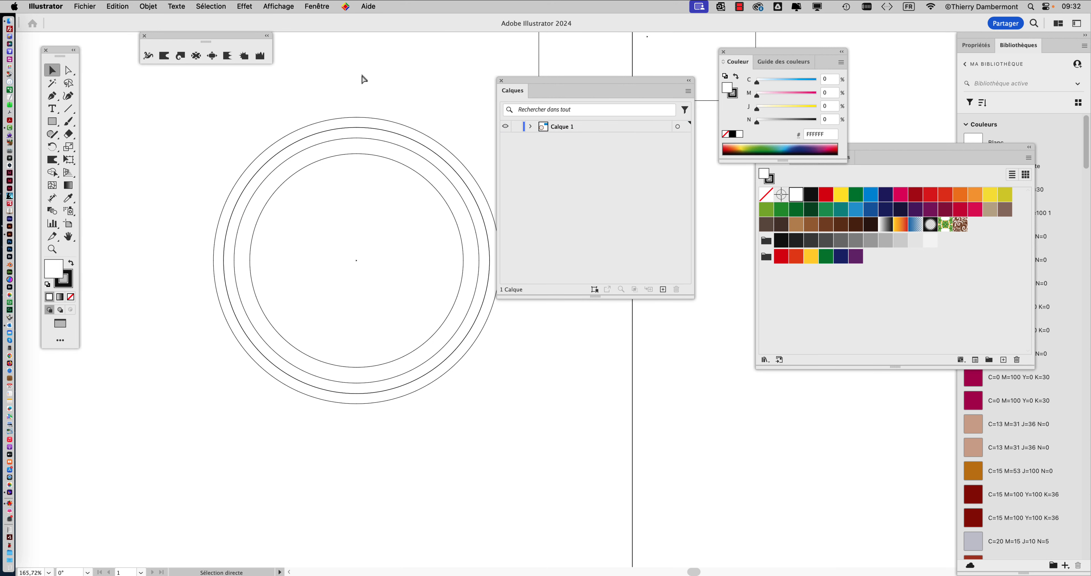
key("super+y")
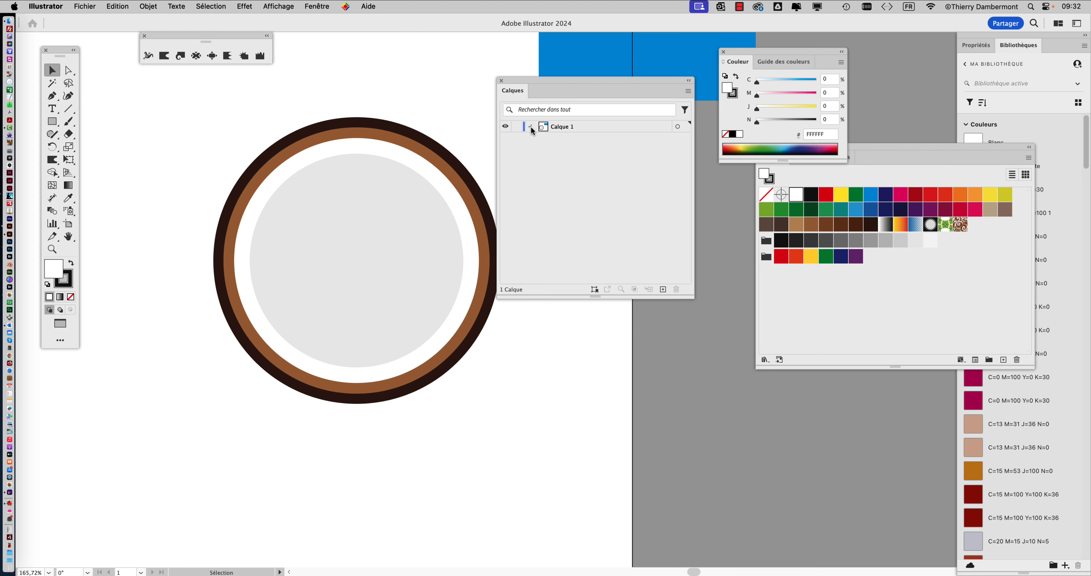
Expand Calque 1 and its group to examine the objects inside, and collapse them again
left_click(530, 126)
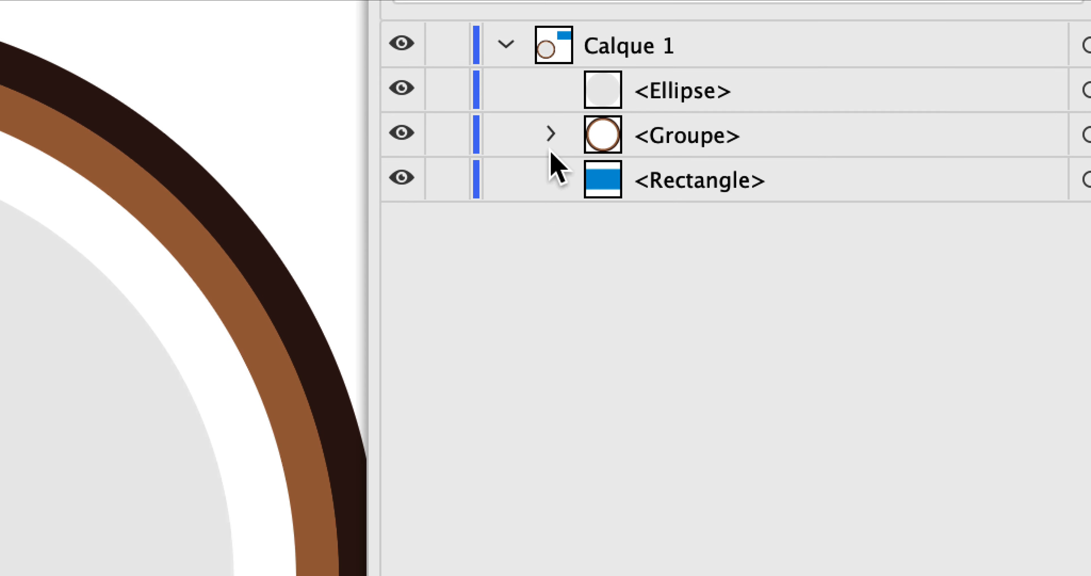
left_click(402, 147)
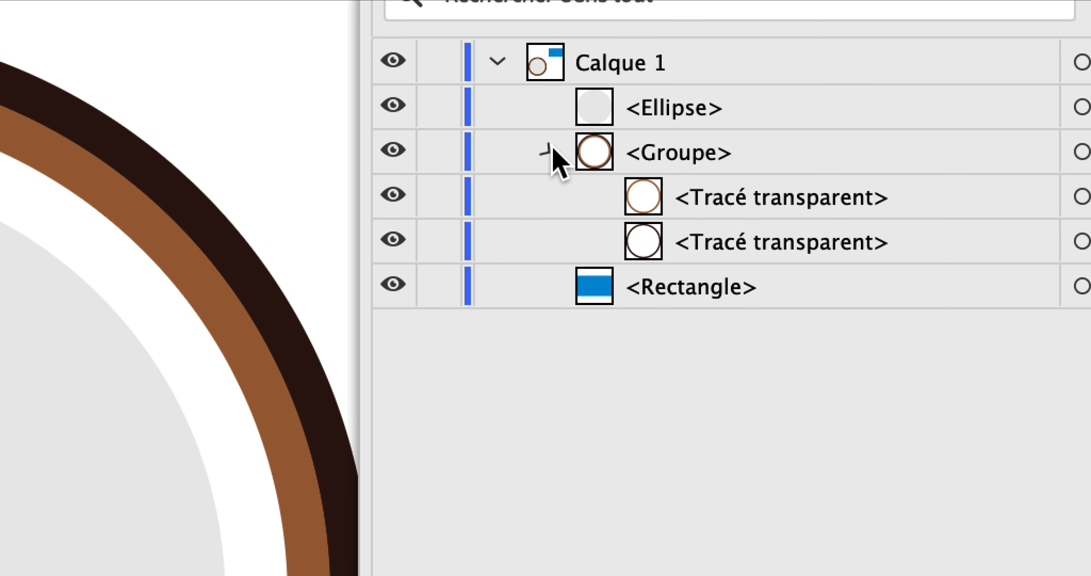
left_click(548, 150)
left_click(498, 63)
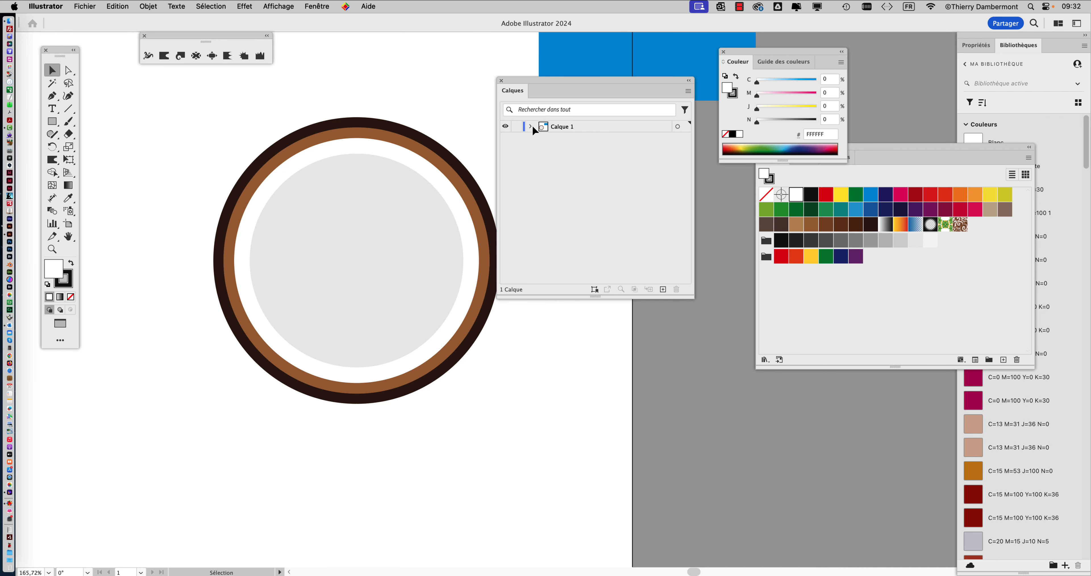
Close Tracé transparent.ai without saving, switch to Finder and open CERCLE-1.ai in Illustrator
key("super+w")
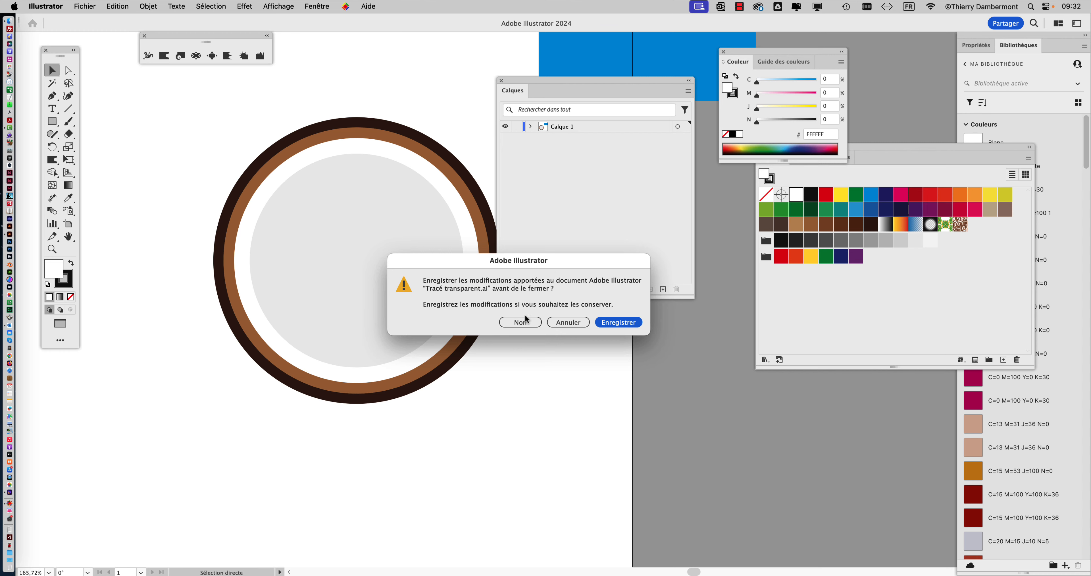
left_click(529, 323)
key("super+Tab")
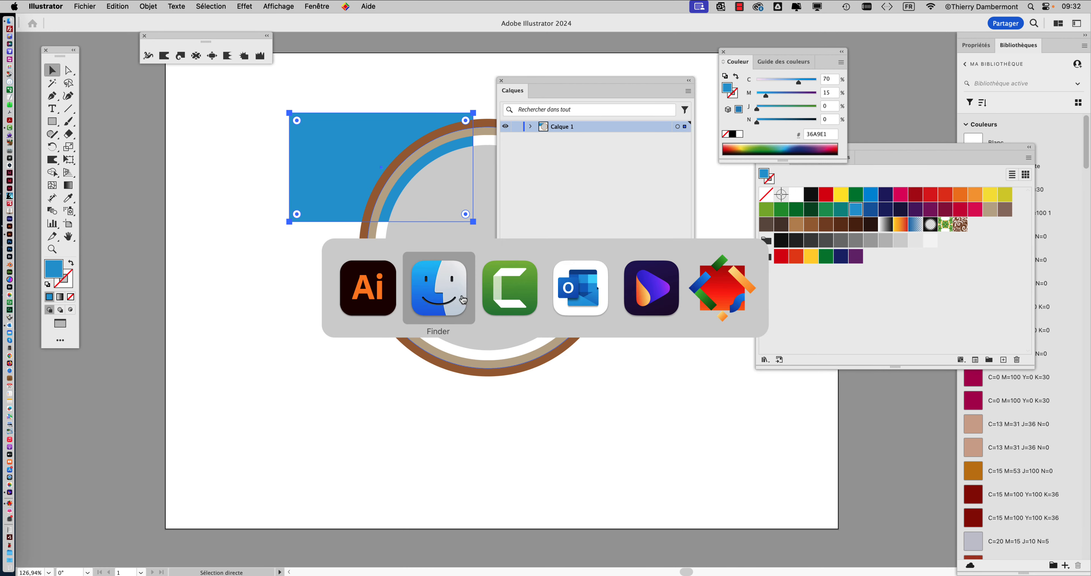
left_click(552, 261)
left_click(536, 219)
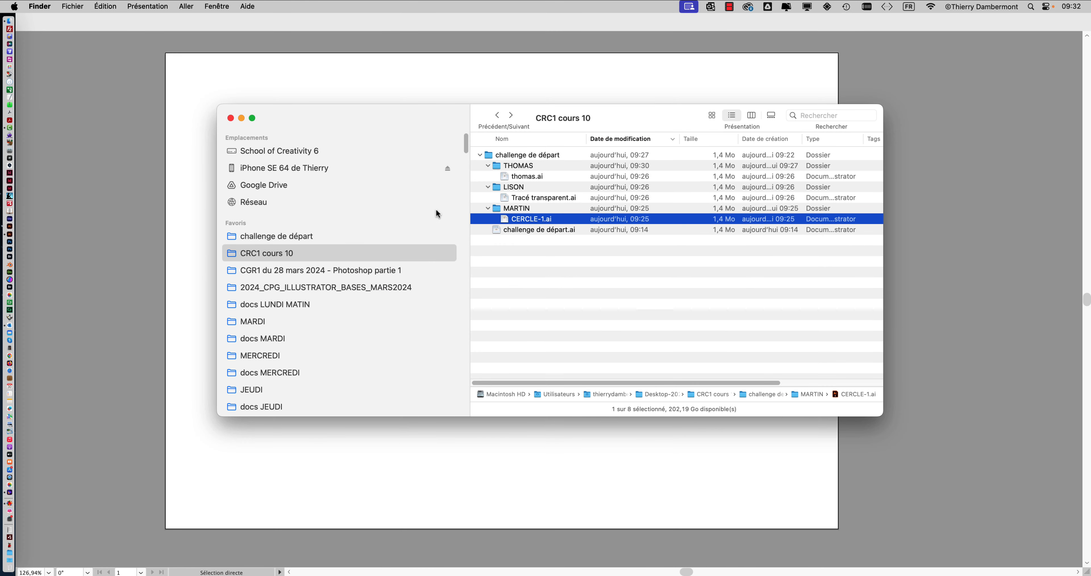
left_click_drag(435, 209, 19, 236)
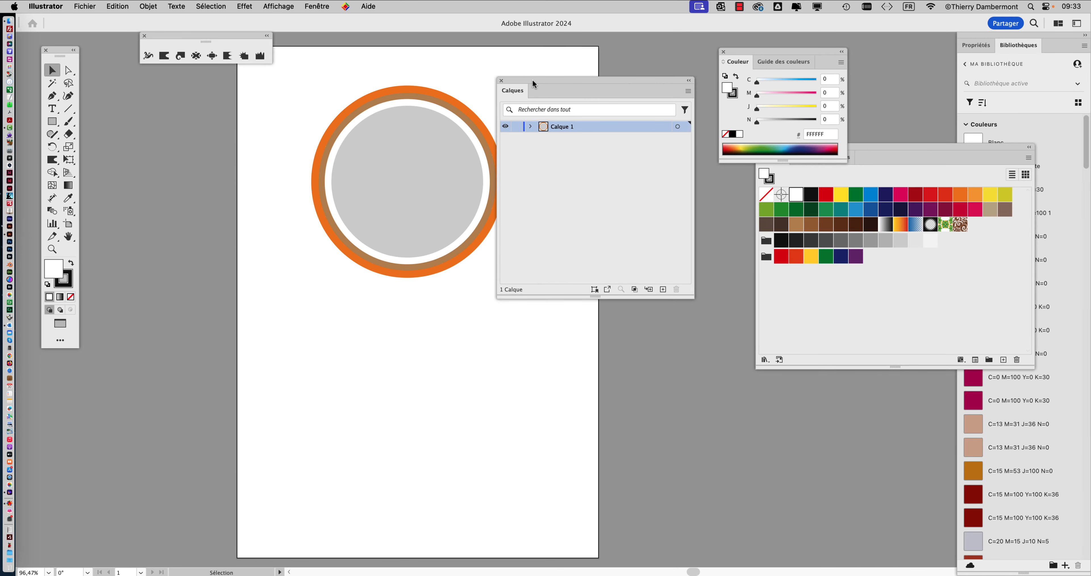
Move the layers panel clear of the artwork and frame the concentric circles at 150% zoom
left_click_drag(532, 83, 592, 87)
scroll(459, 135, "up", 2)
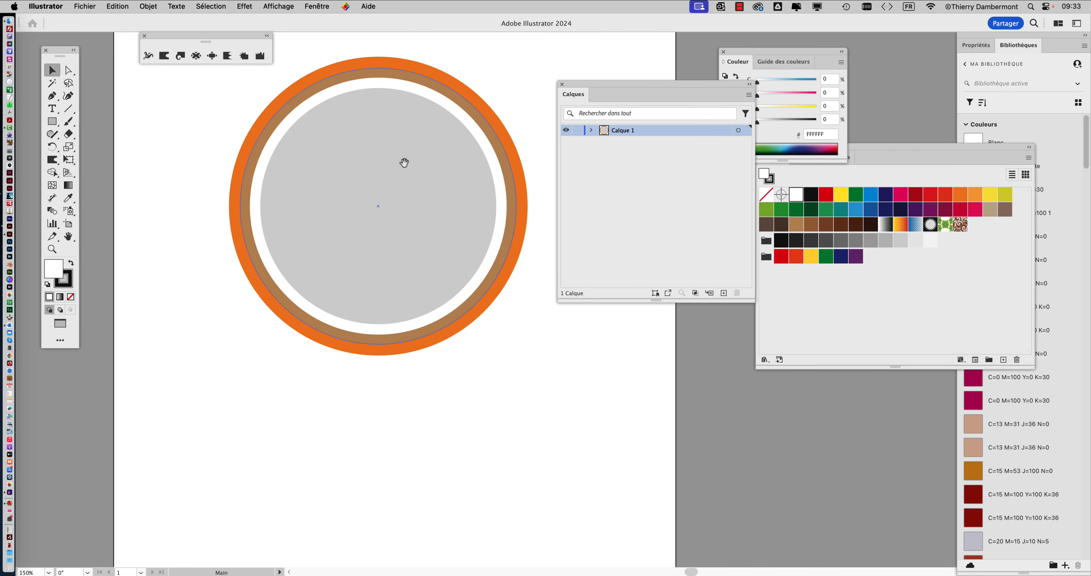
left_click_drag(405, 162, 368, 234)
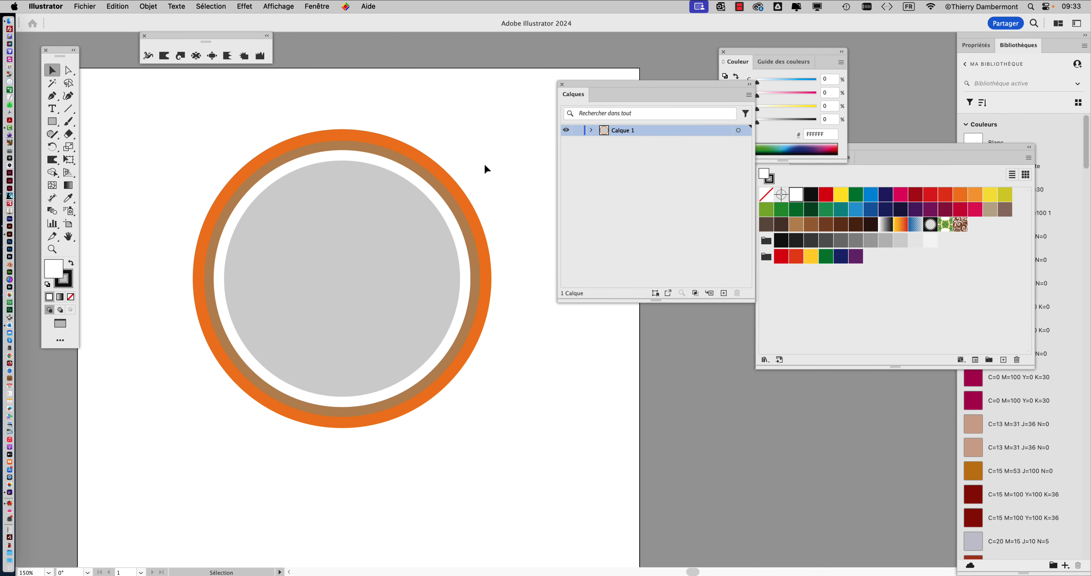
Select the circle in outline view to examine how it is built, and return to colour preview
key("super+y")
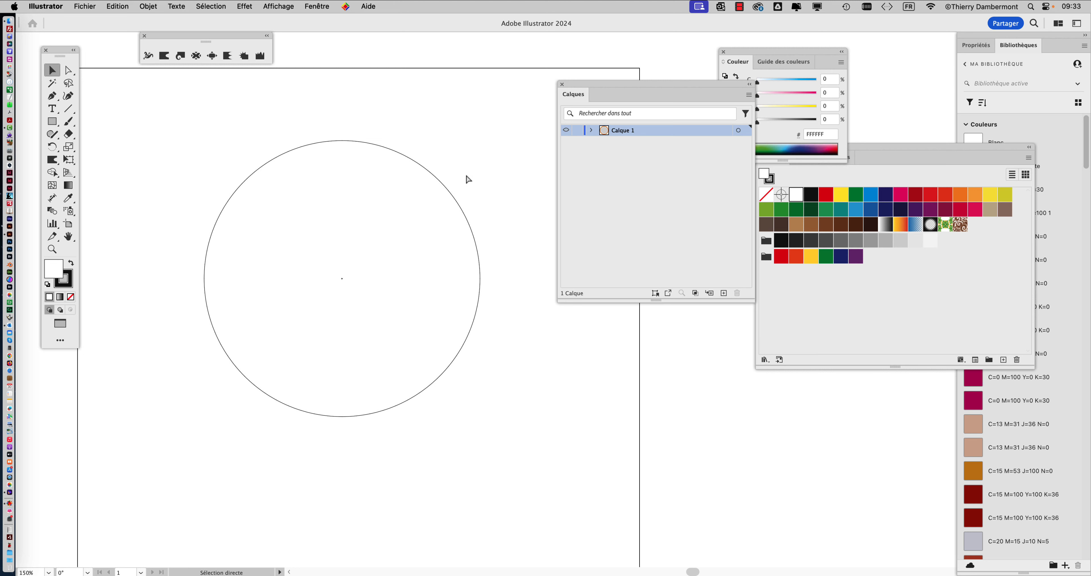
left_click(445, 186)
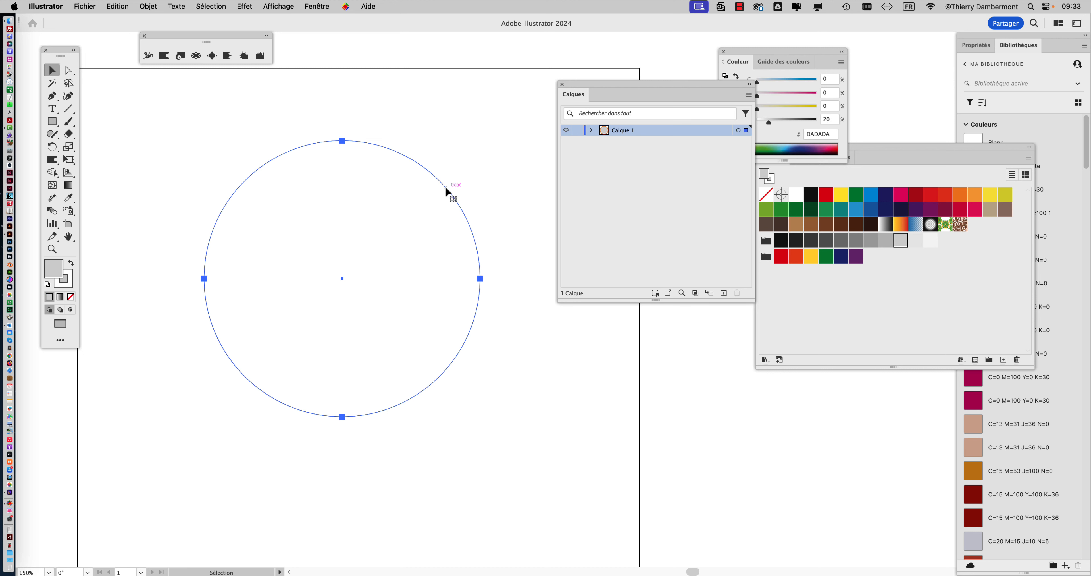
key("super+y")
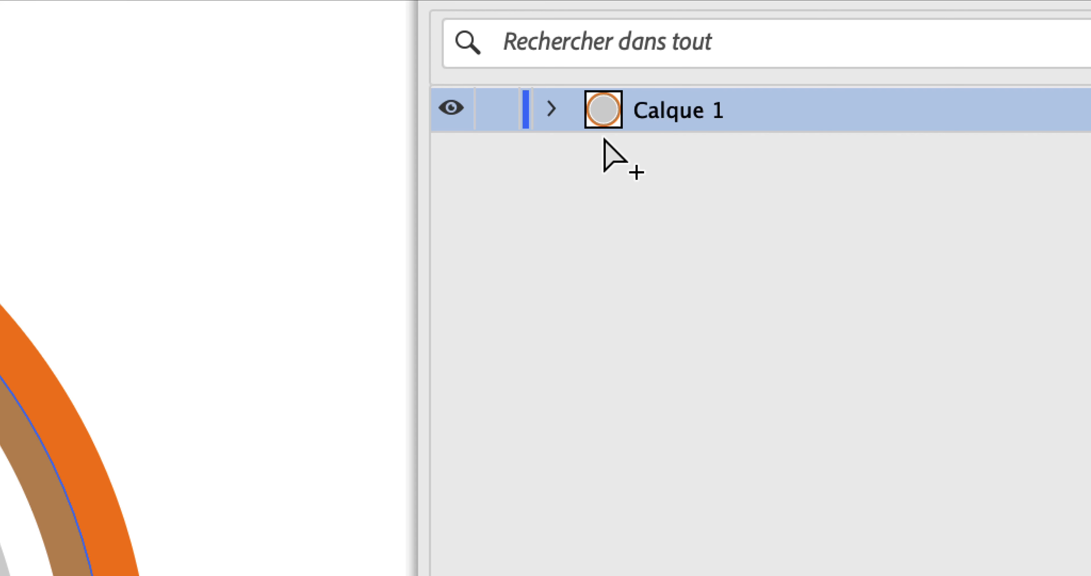
Expand Calque 1 to examine the ellipse inside it, and close the layers panel
left_click(591, 130)
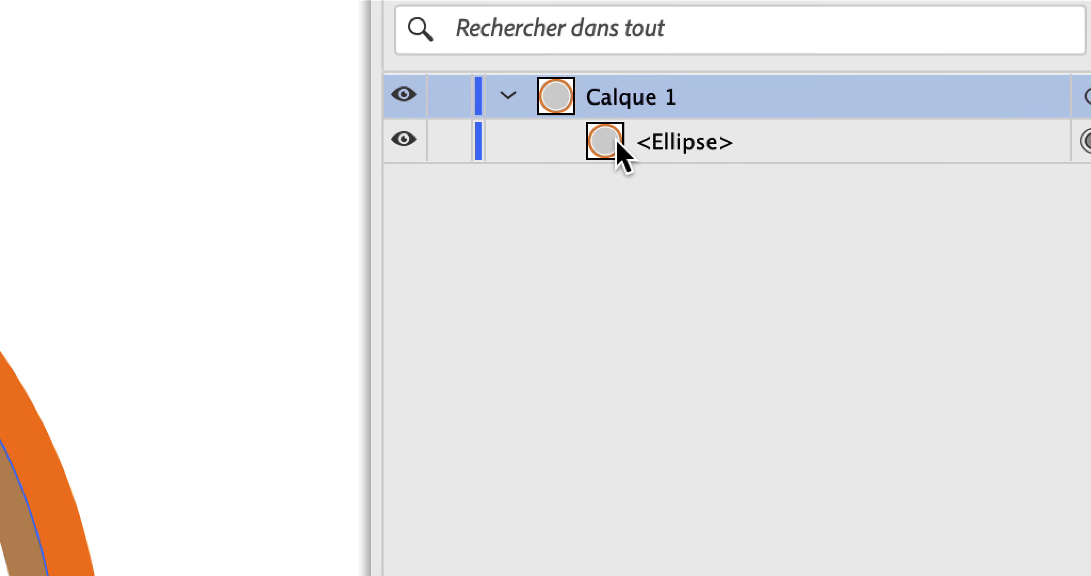
left_click(784, 178)
left_click(1025, 139)
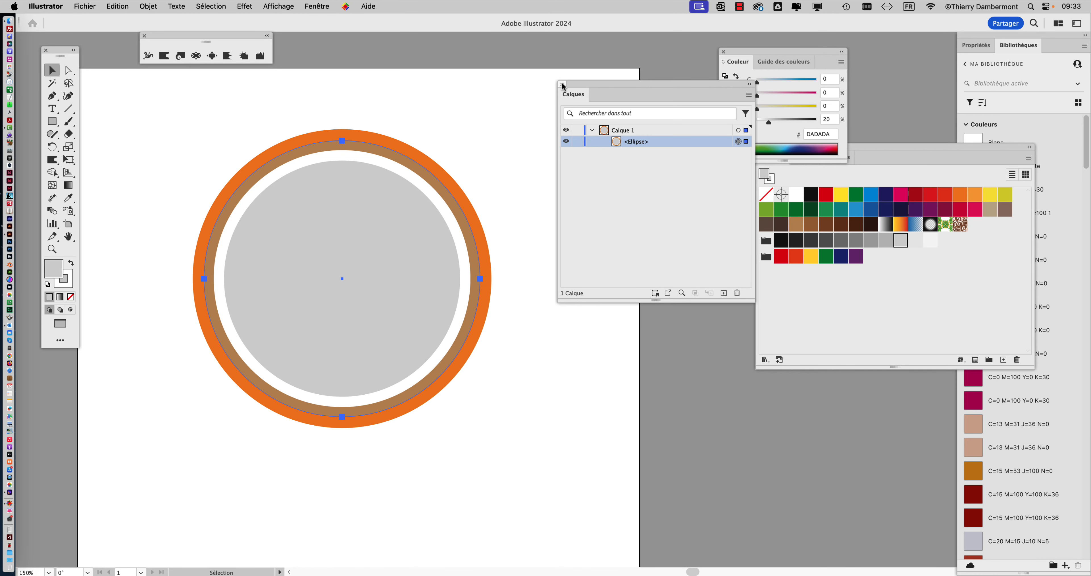
left_click(563, 84)
Display the Aspect panel for the selected circle, place it beside the artwork and enlarge it
left_click(326, 6)
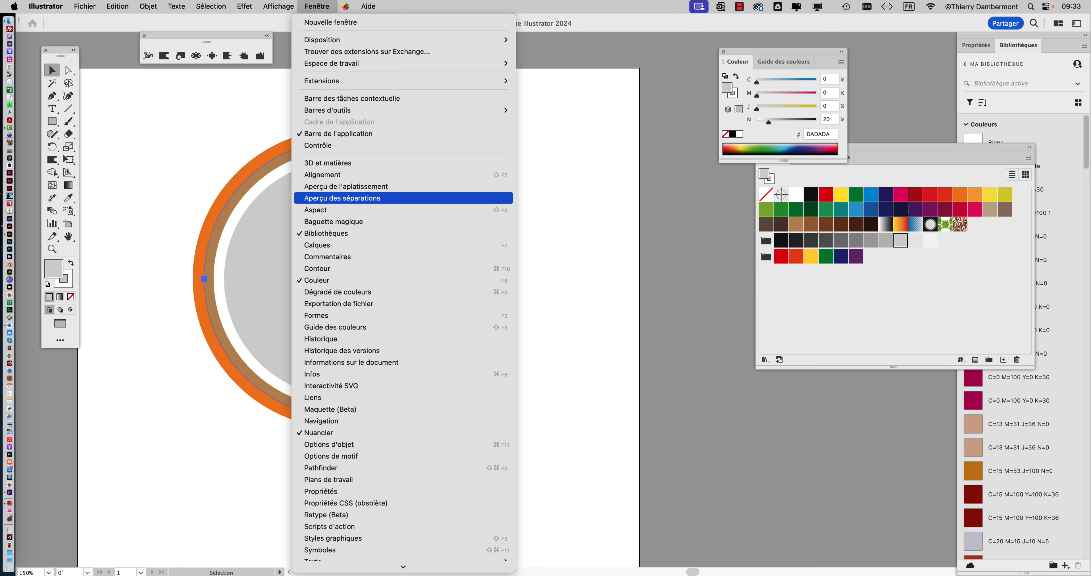
left_click(369, 210)
left_click_drag(494, 183, 622, 106)
left_click_drag(651, 199, 666, 294)
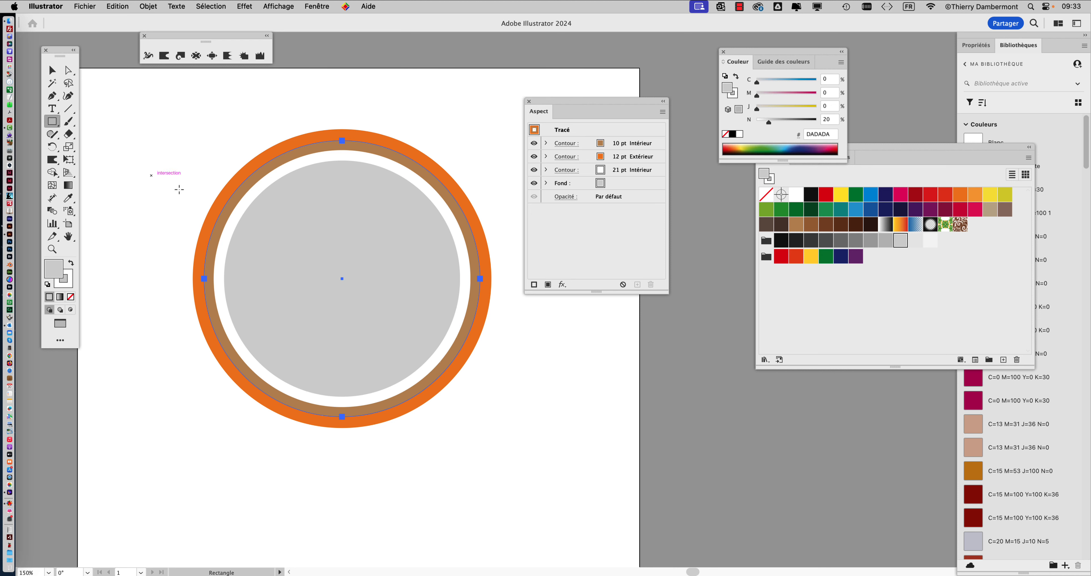
Draw a rectangle over the upper-left part of the circles, with no stroke and a blue fill of C=85 M=50 J=0 N=0
left_click_drag(151, 175, 296, 256)
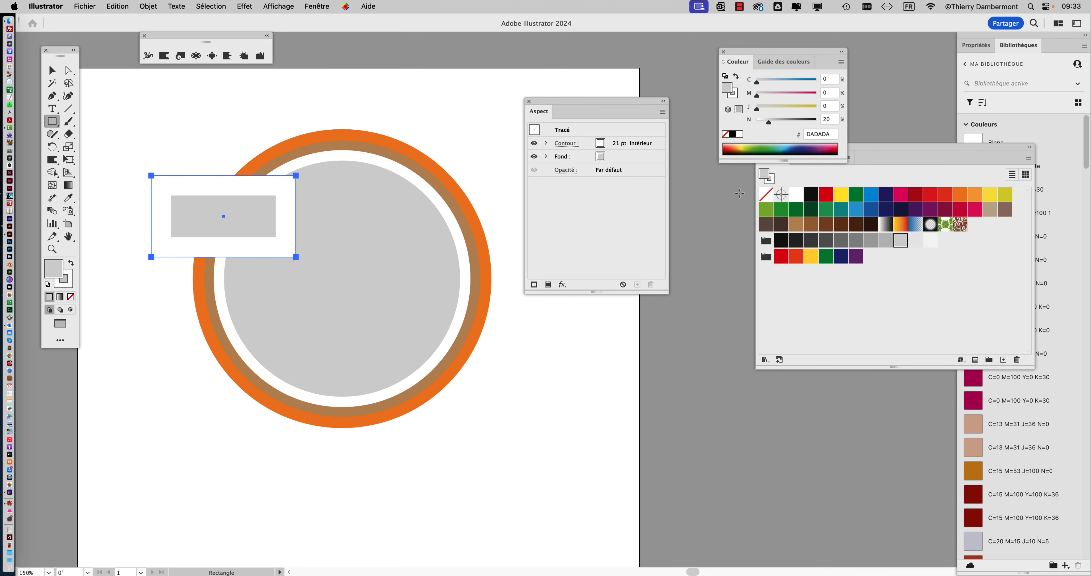
left_click(70, 296)
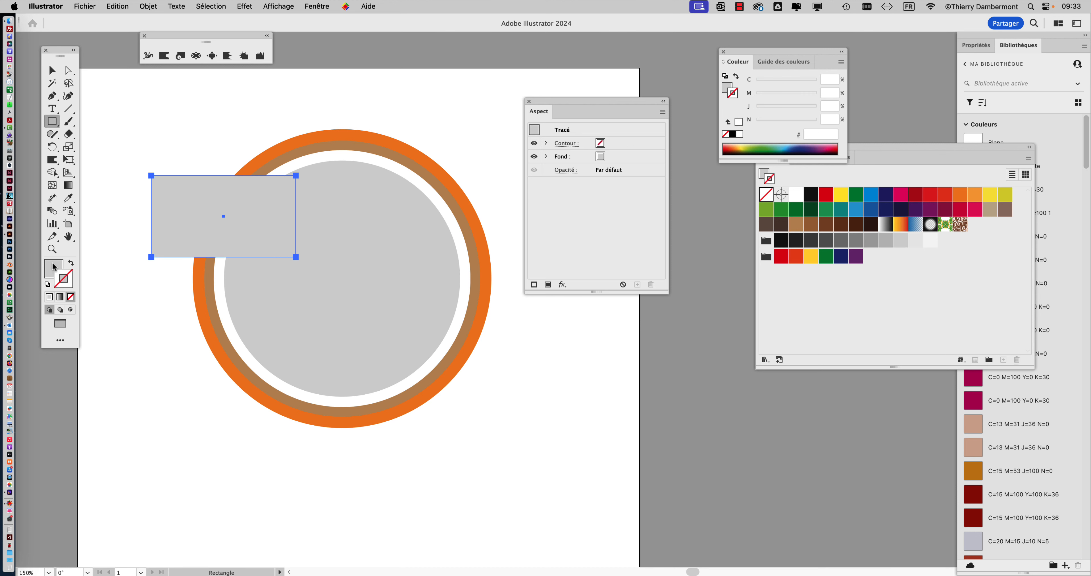
left_click(873, 210)
Send the blue rectangle to the back, behind the circles, and move it up slightly
left_click(153, 5)
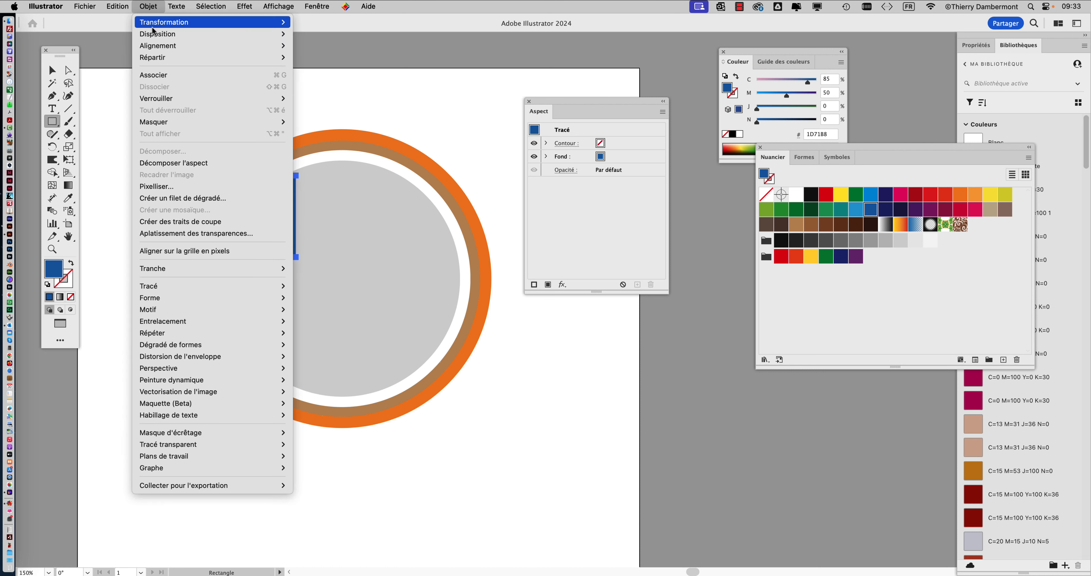
mouse_move(153, 36)
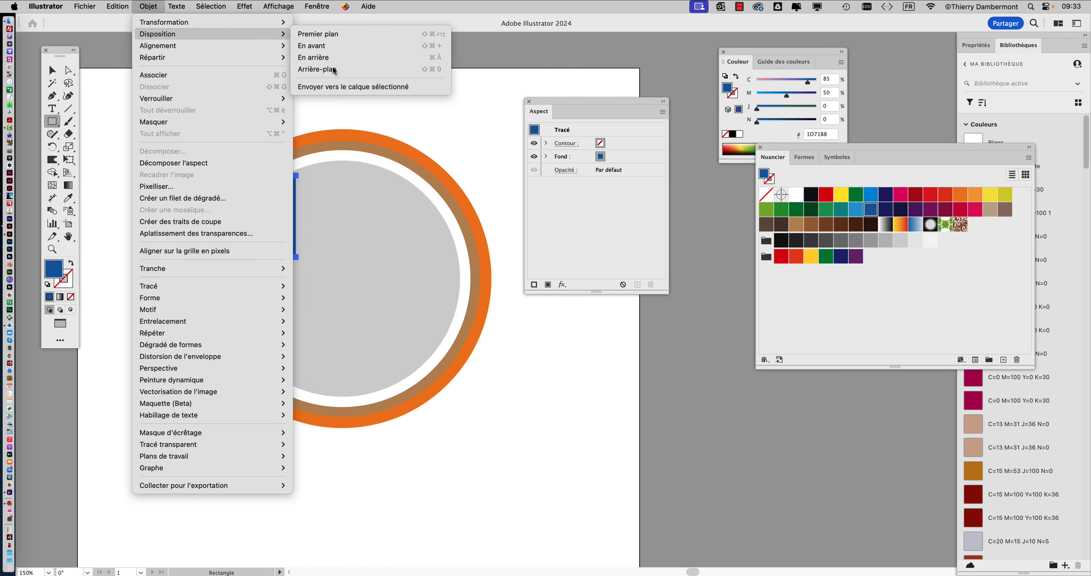
left_click(335, 69)
left_click(57, 73)
left_click(178, 116)
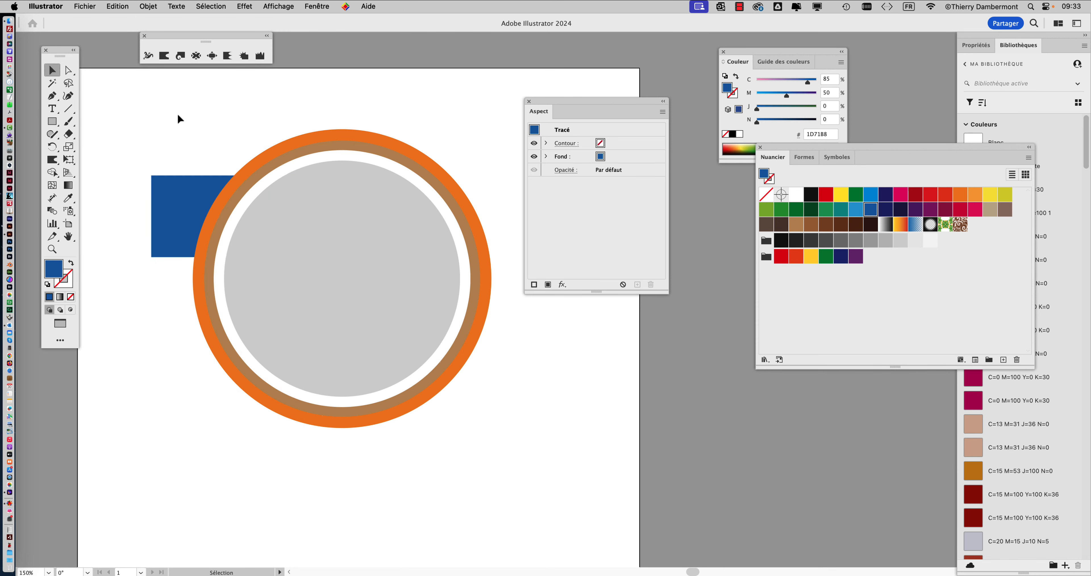
mouse_move(200, 190)
left_mouse_down()
mouse_move(183, 214)
mouse_move(162, 210)
mouse_move(177, 164)
mouse_move(182, 192)
left_mouse_up()
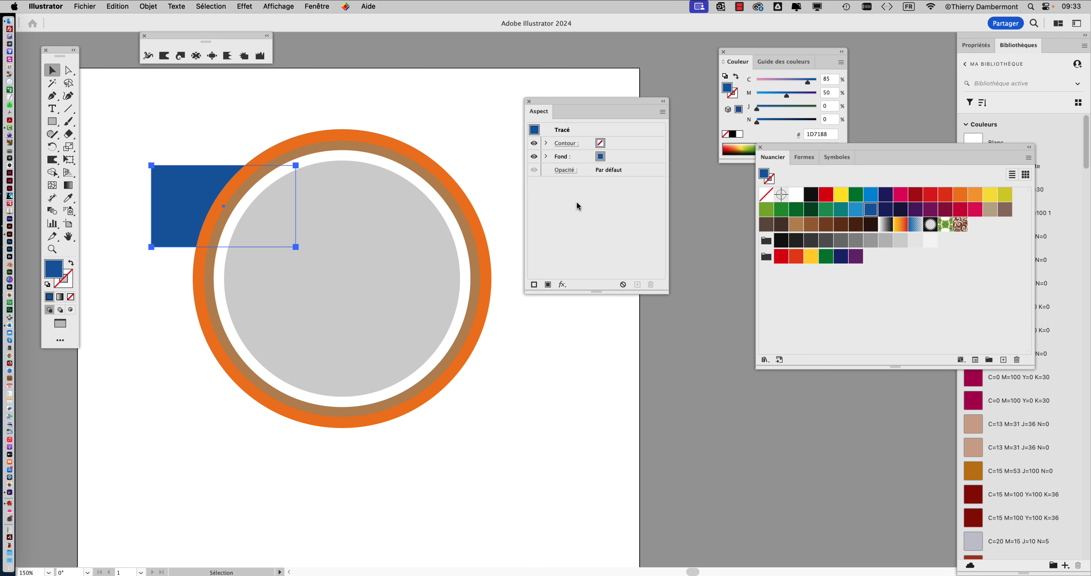
Select the circle, widen the Aspect panel and examine the stroke options of its brown and orange strokes
left_click(419, 184)
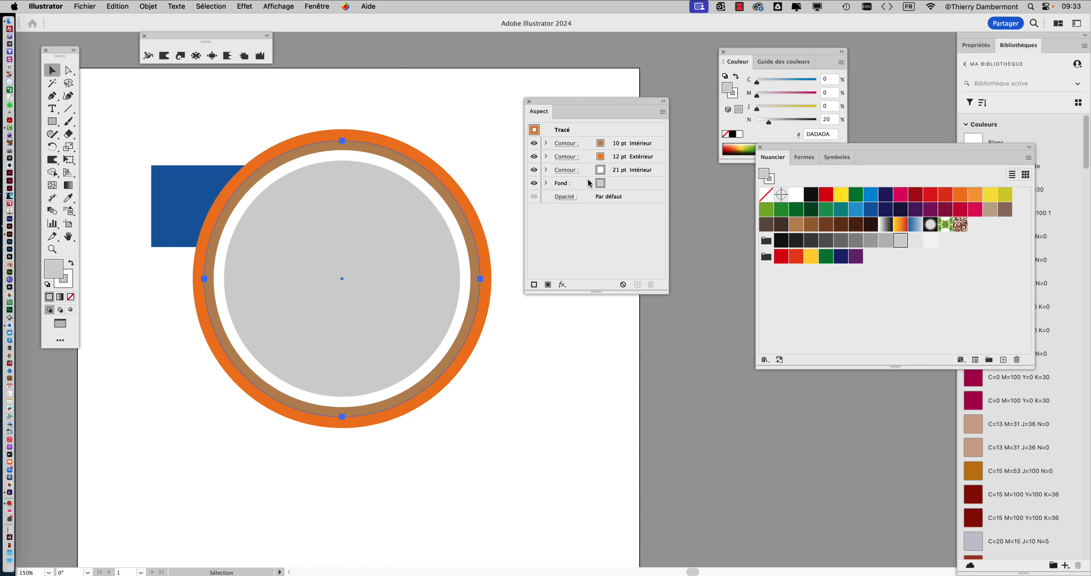
left_click_drag(668, 293, 728, 290)
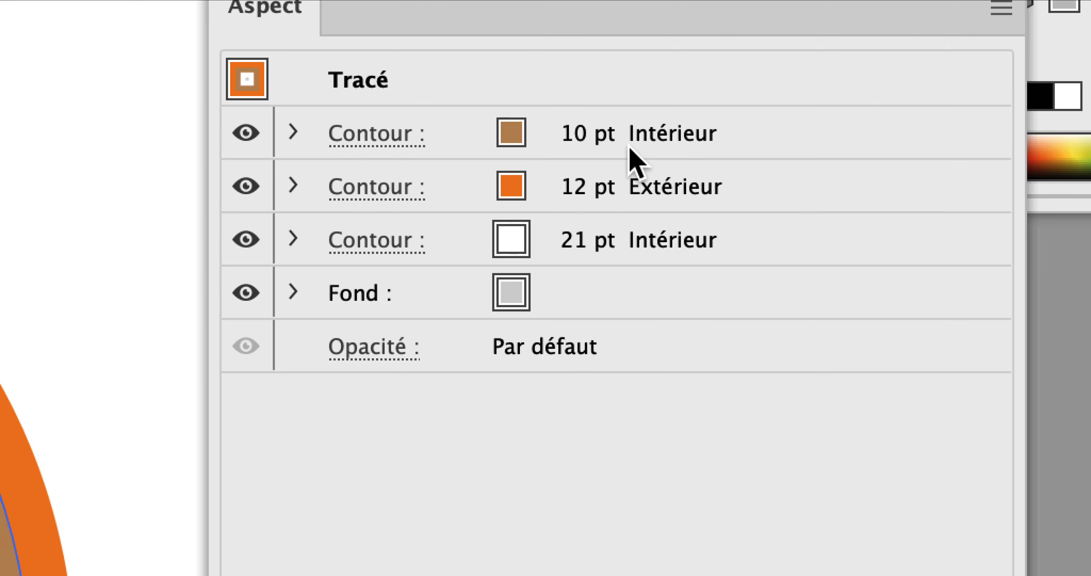
left_click(368, 137)
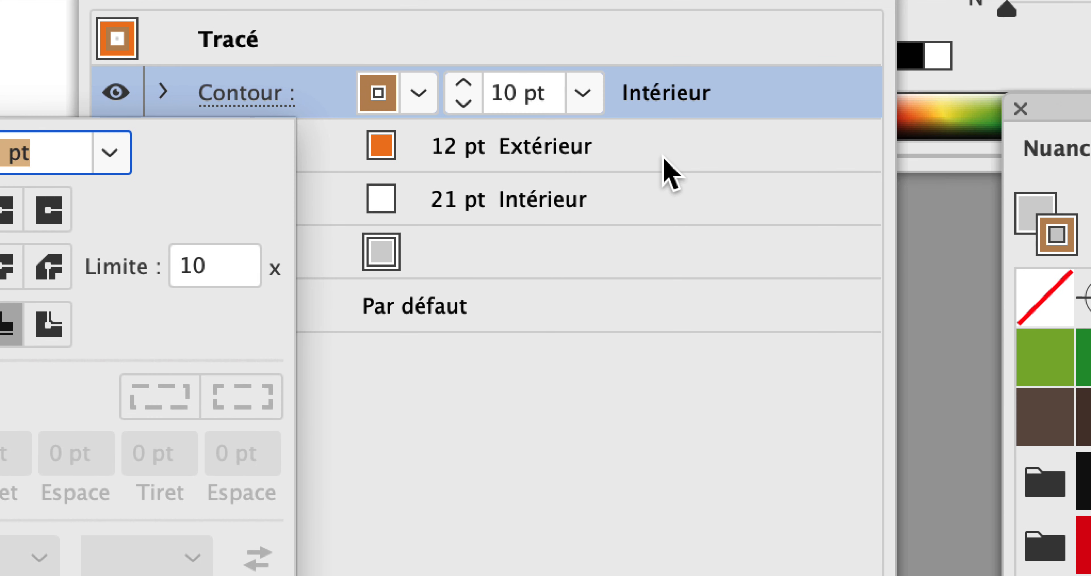
left_click(663, 156)
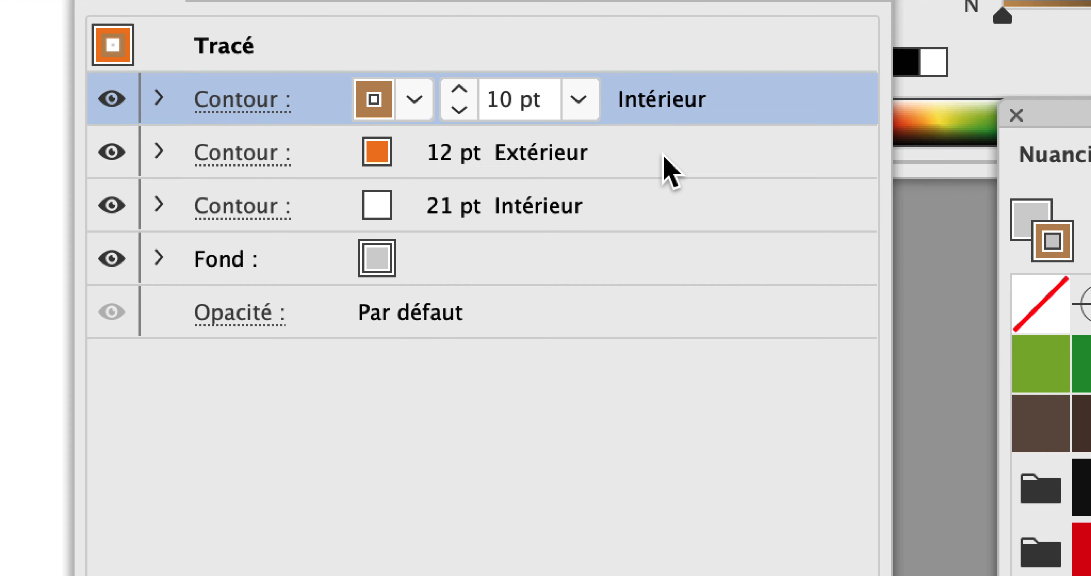
left_click(668, 167)
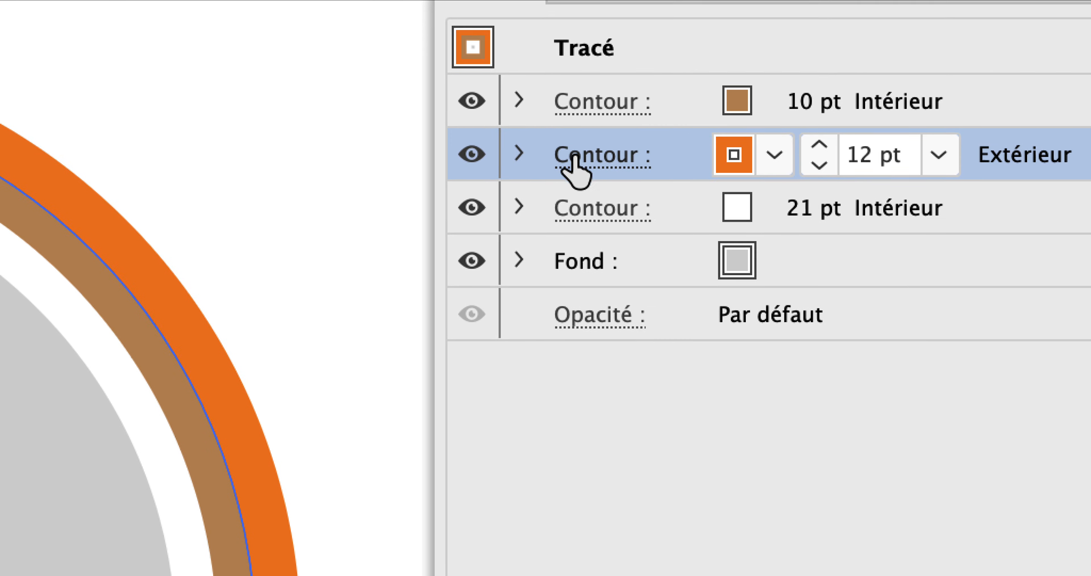
left_click(545, 164)
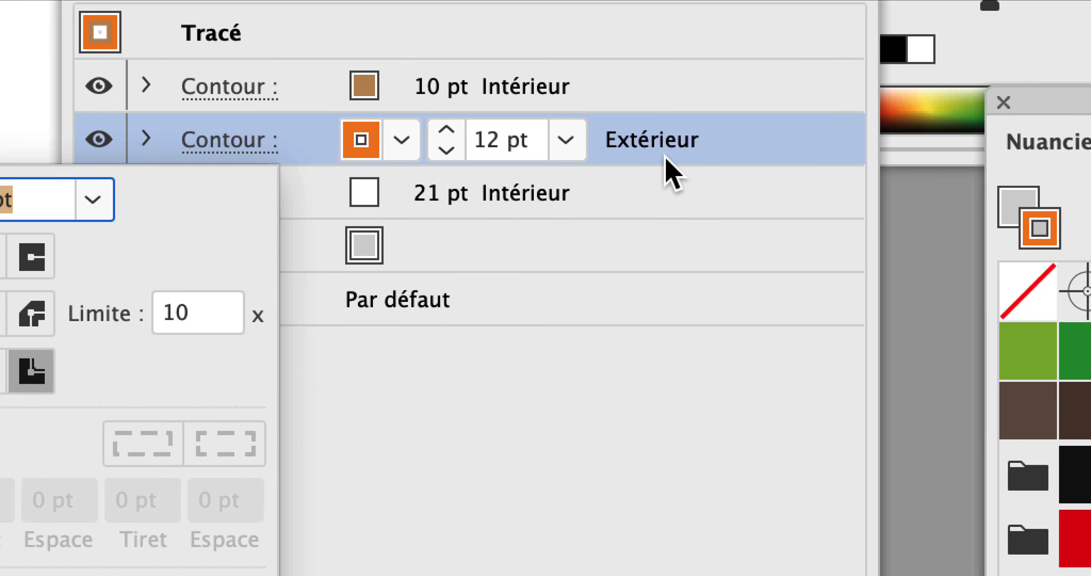
left_click(733, 143)
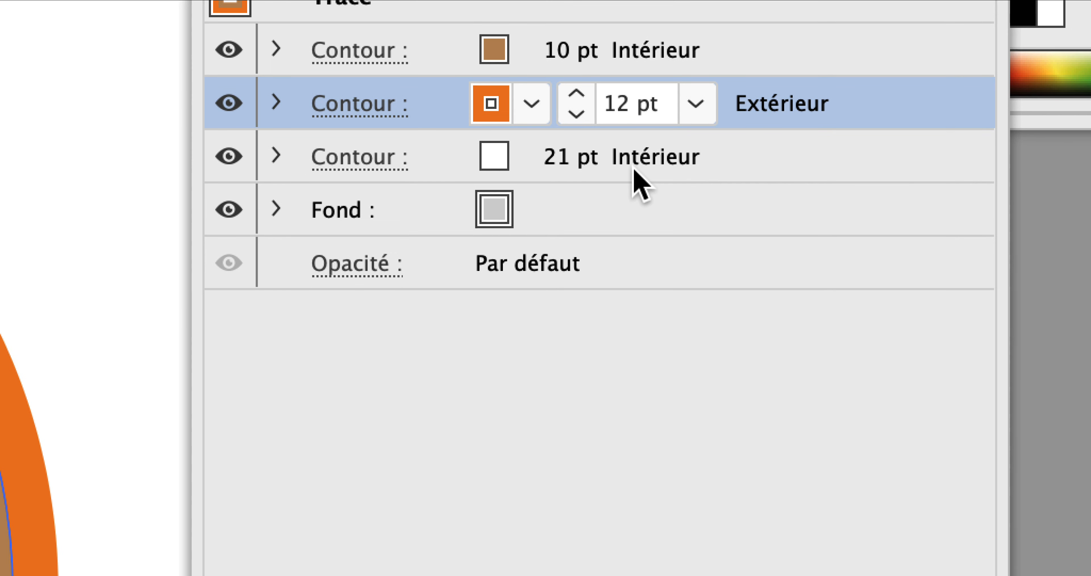
Examine the circle's white stroke and grey fill by expanding and collapsing their entries and checking the stroke's visibility
left_click(635, 169)
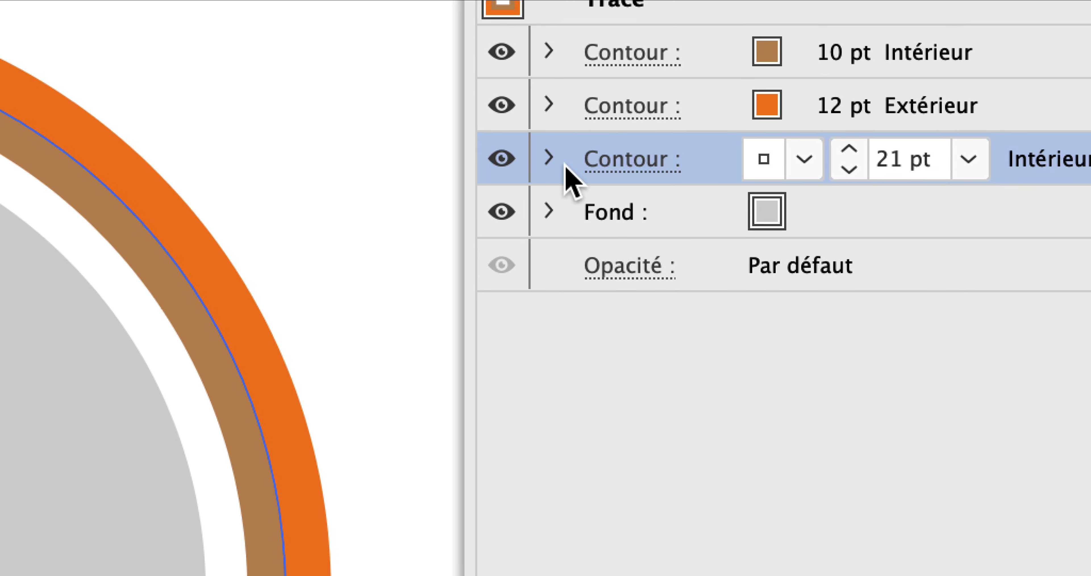
left_click(503, 162)
left_click(551, 161)
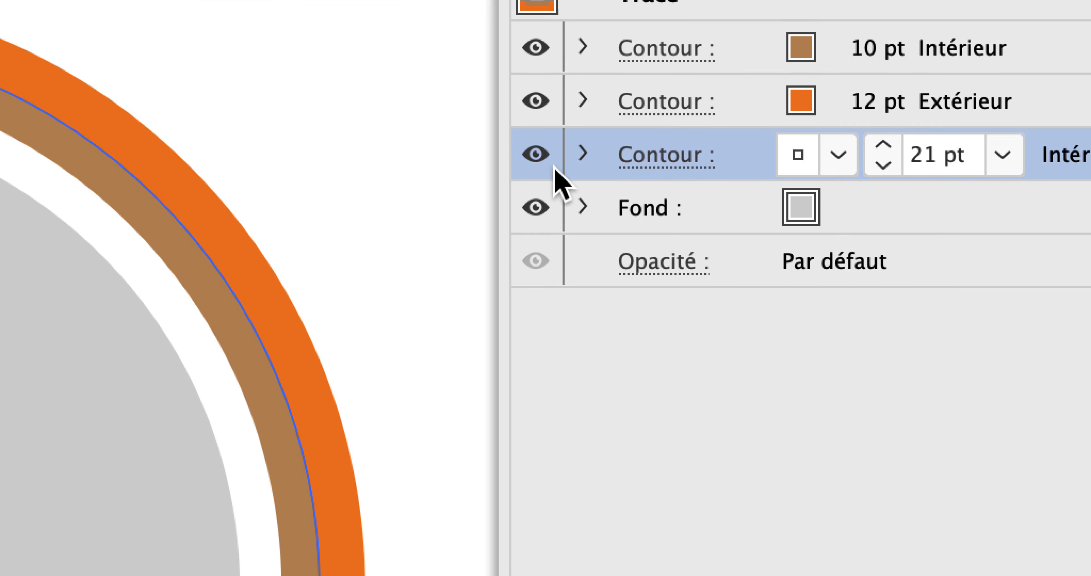
left_click(839, 127)
left_click(551, 165)
left_click(598, 213)
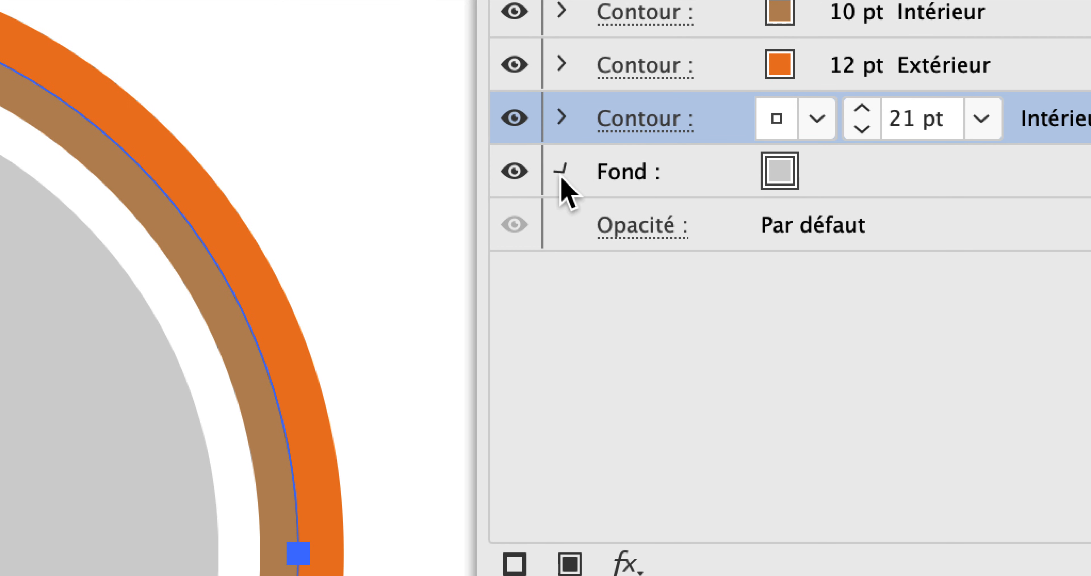
left_click(597, 213)
left_click(562, 163)
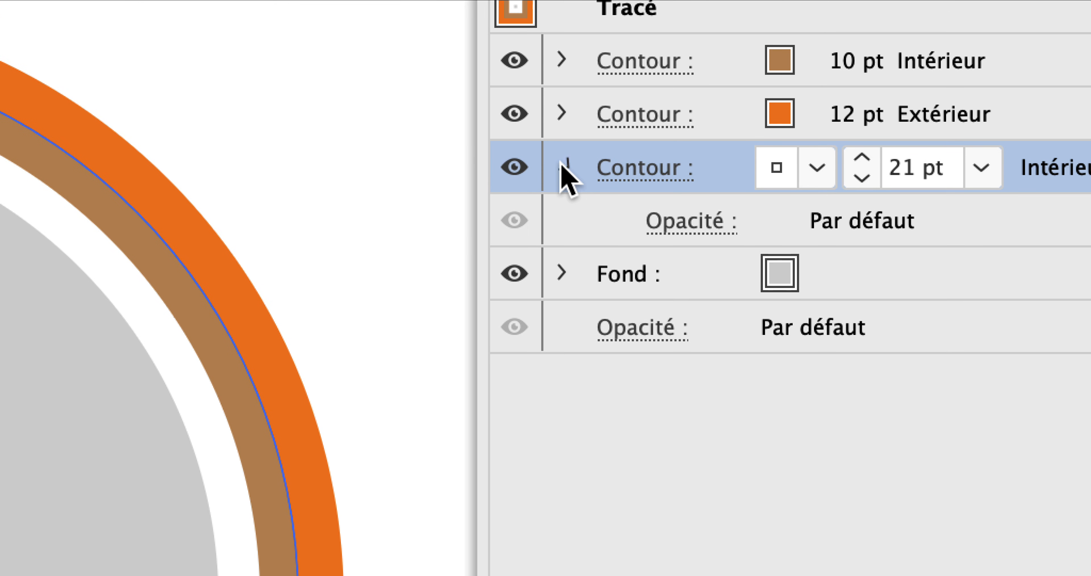
left_click(562, 163)
left_click(515, 166)
left_click(516, 167)
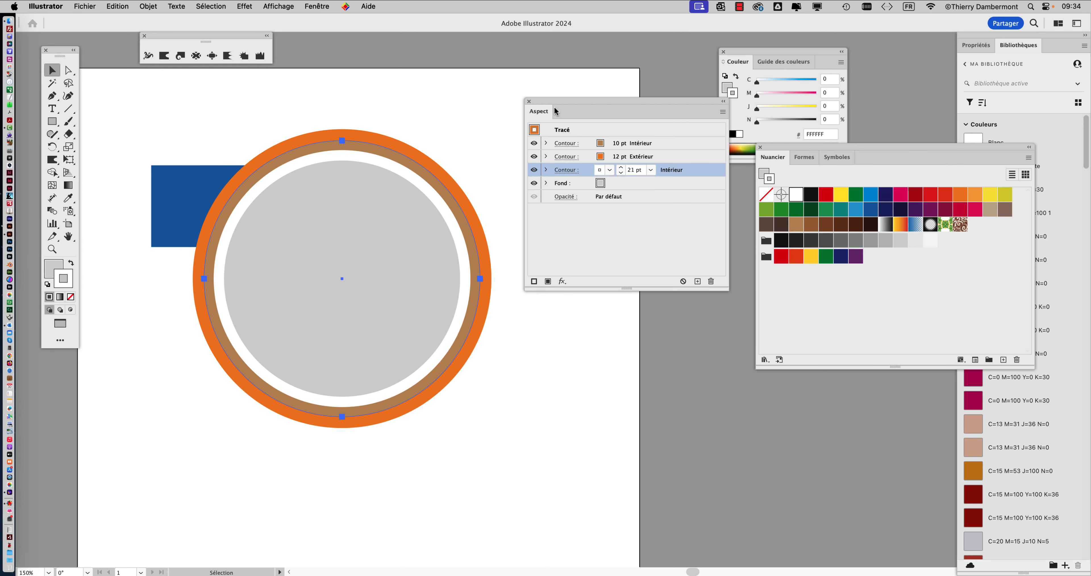
Close the Aspect panel, switch to Finder and open the next student's ring file from the challenge de départ folder in Illustrator
left_click(529, 102)
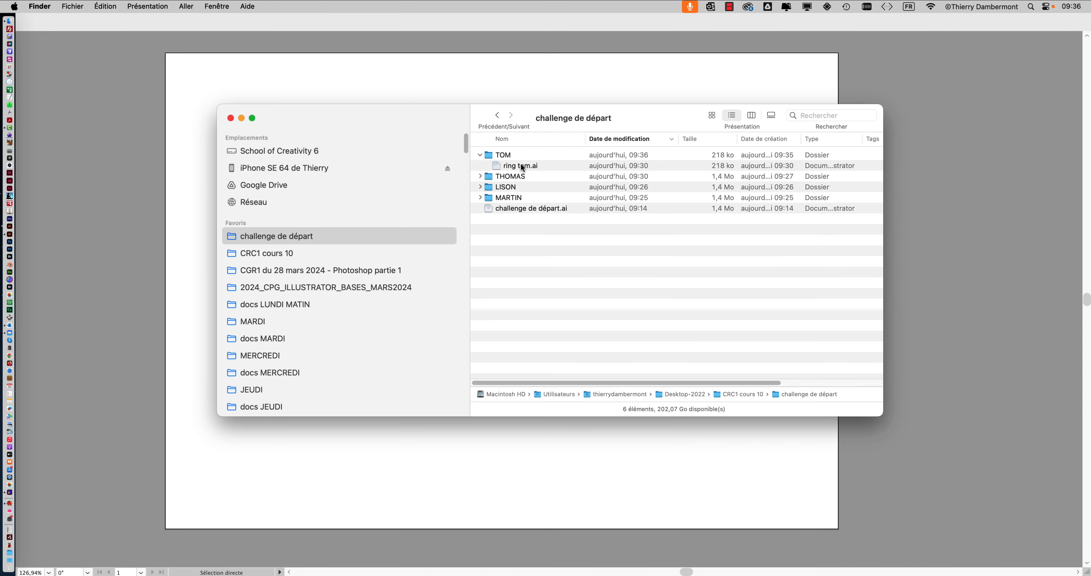
left_click(558, 167)
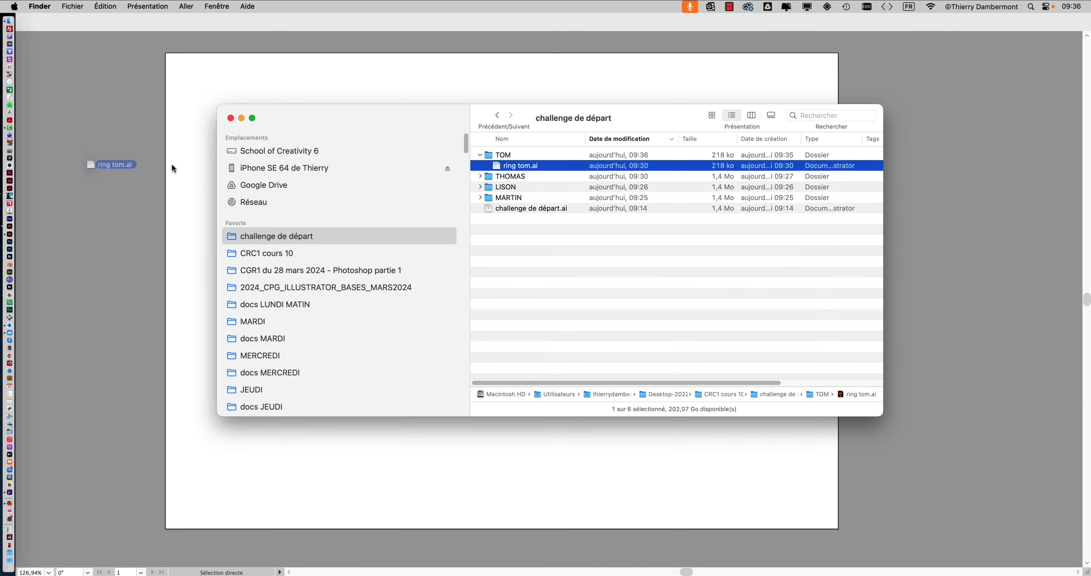
left_click_drag(172, 169, 23, 235)
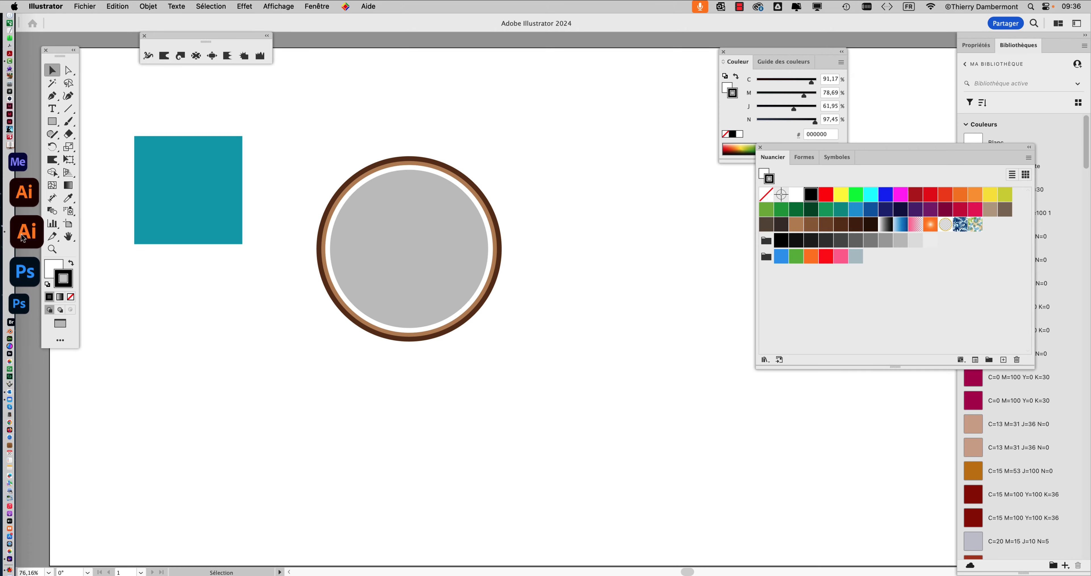
Move the teal square toward the circles so that it overlaps behind their left side
left_click_drag(169, 165, 276, 191)
scroll(325, 225, "up", 2)
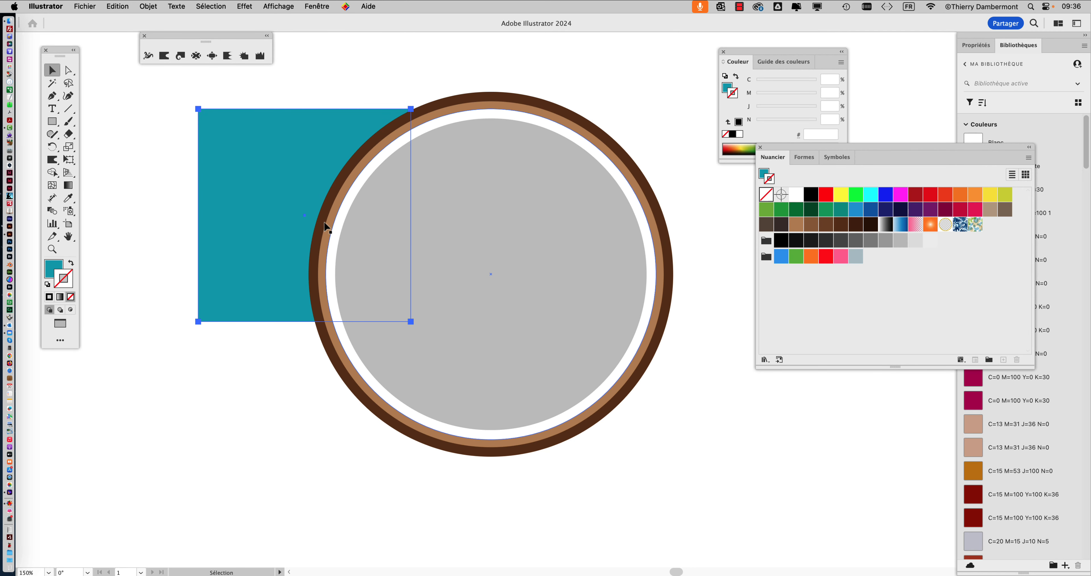
Select the grey circle with brown rings, check it in outline view and return to colour preview
left_click(510, 167)
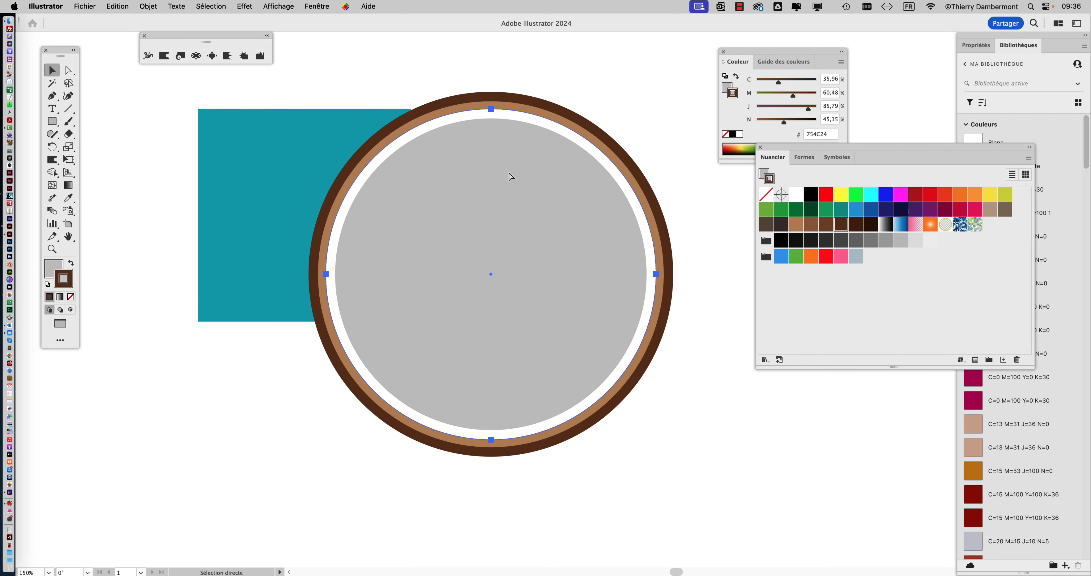
key("super+y")
key("super+y")
left_click_drag(452, 195, 323, 180)
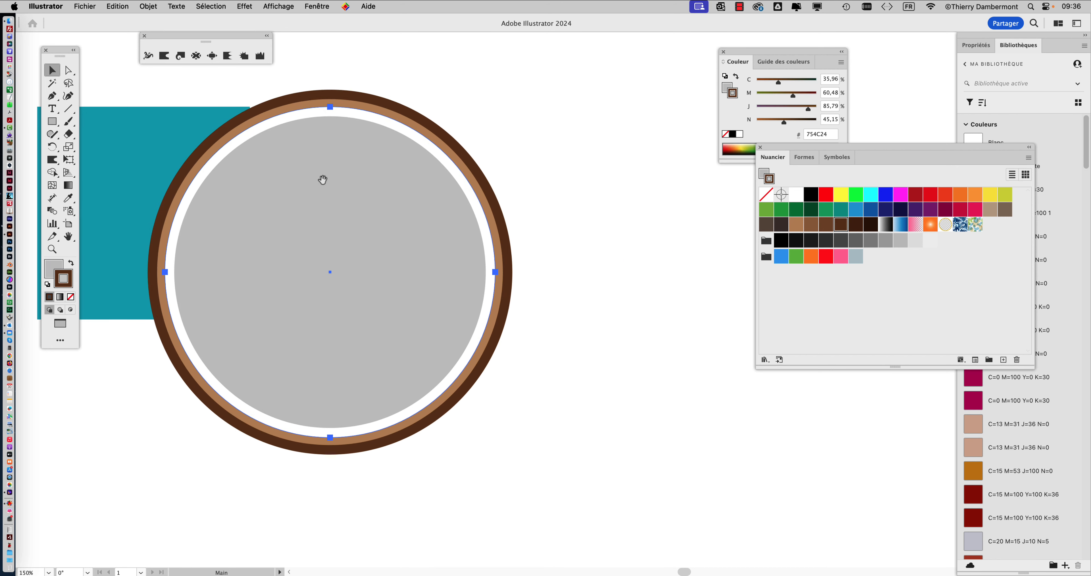
Display the layers panel, move it clear of the artwork, and show the selected circle's Aspect panel
left_click(326, 5)
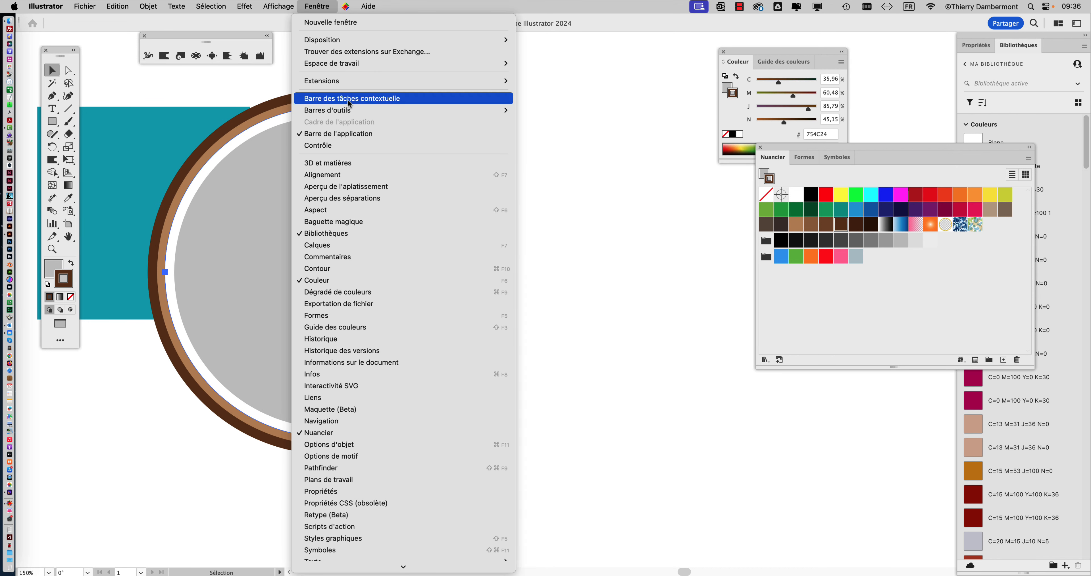
left_click(345, 244)
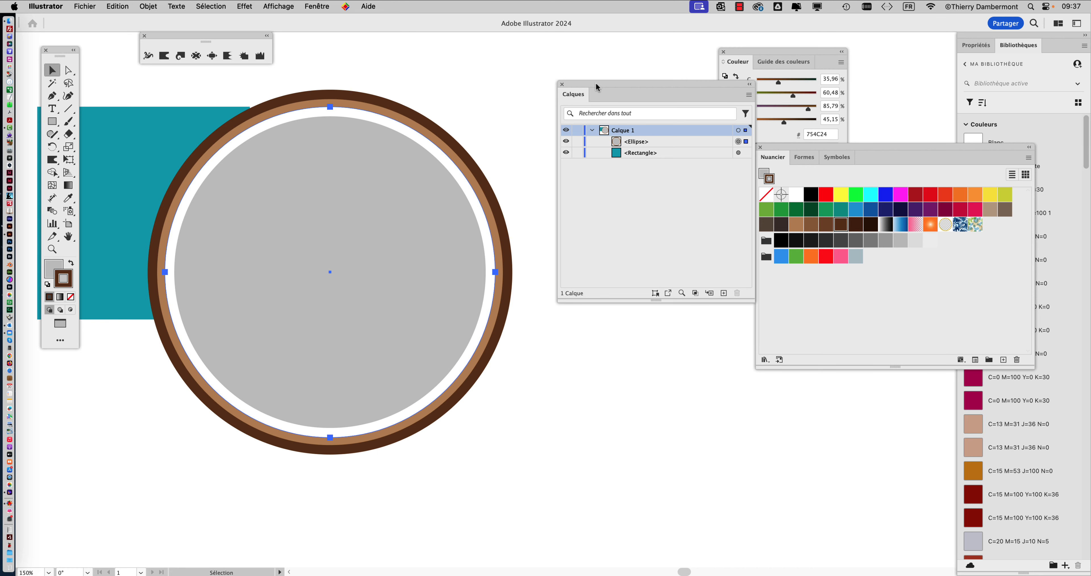
left_click_drag(597, 86, 904, 58)
left_click(318, 6)
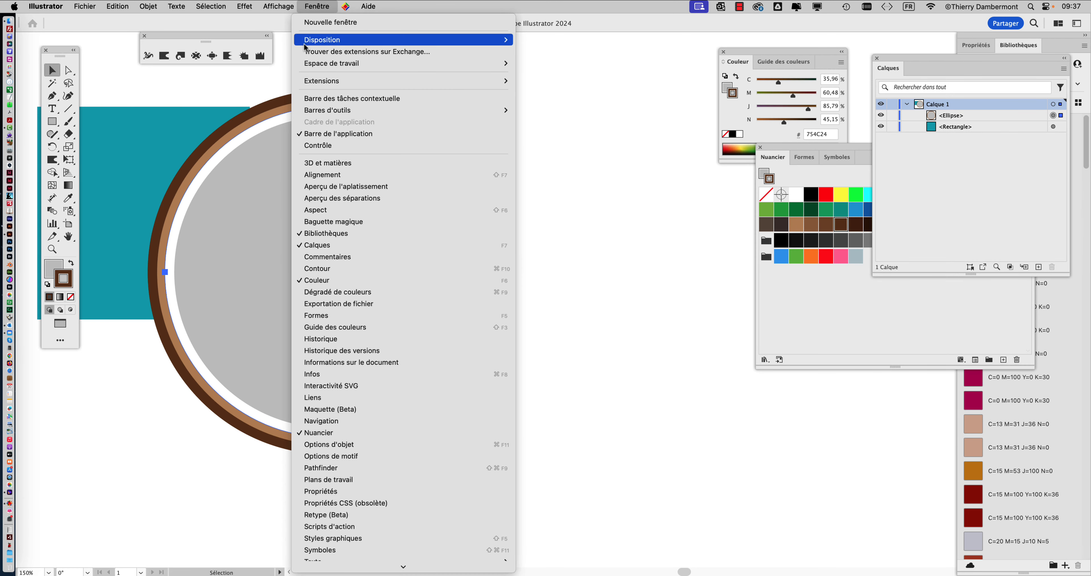
left_click(335, 208)
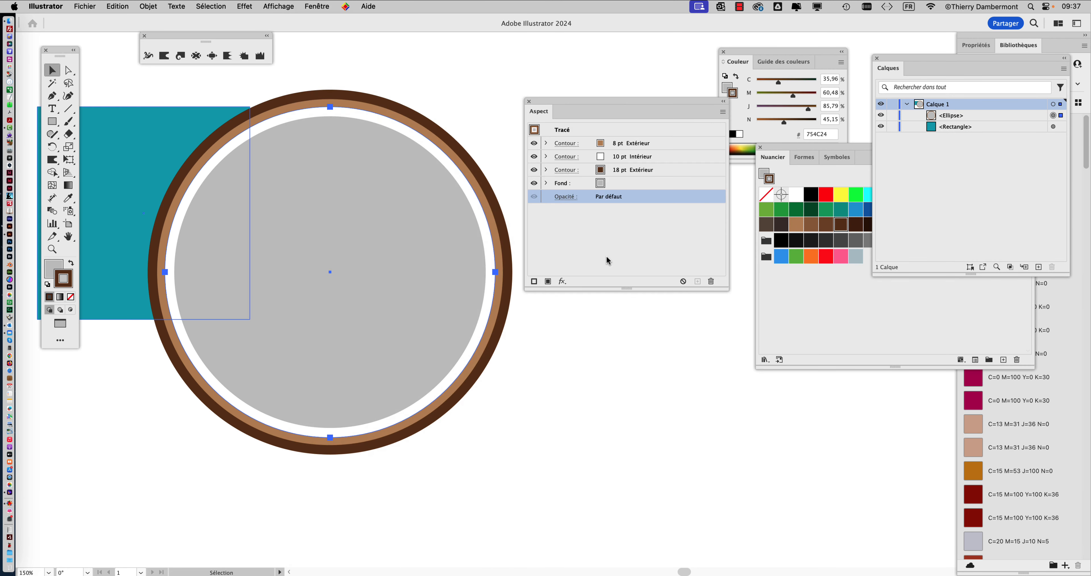
Examine the light brown, white and dark brown strokes of the selected circle, comparing their weights and alignment in the Aspect panel
left_click_drag(617, 110, 624, 166)
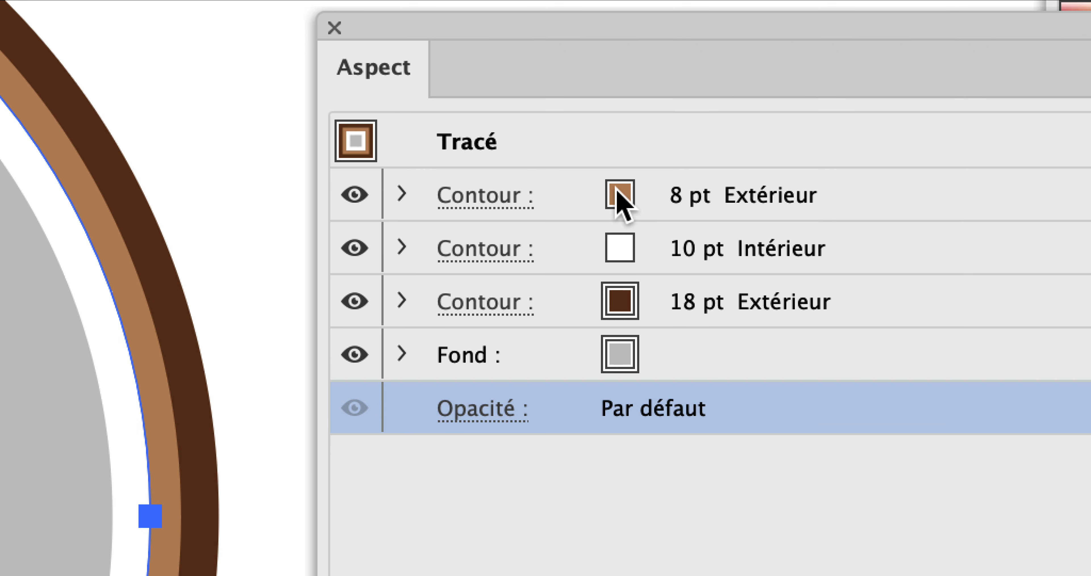
left_click(500, 196)
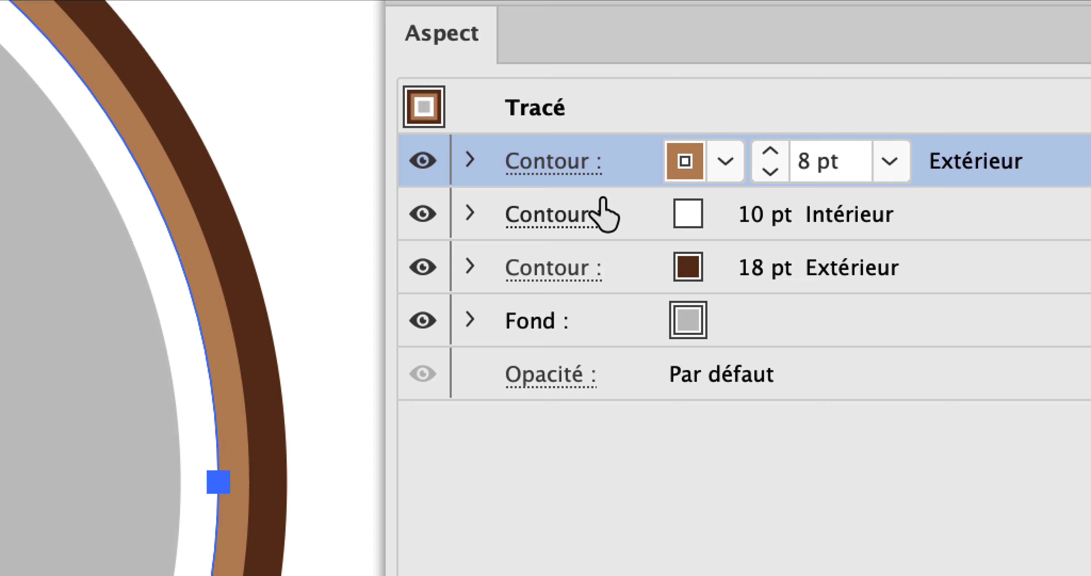
left_click(644, 220)
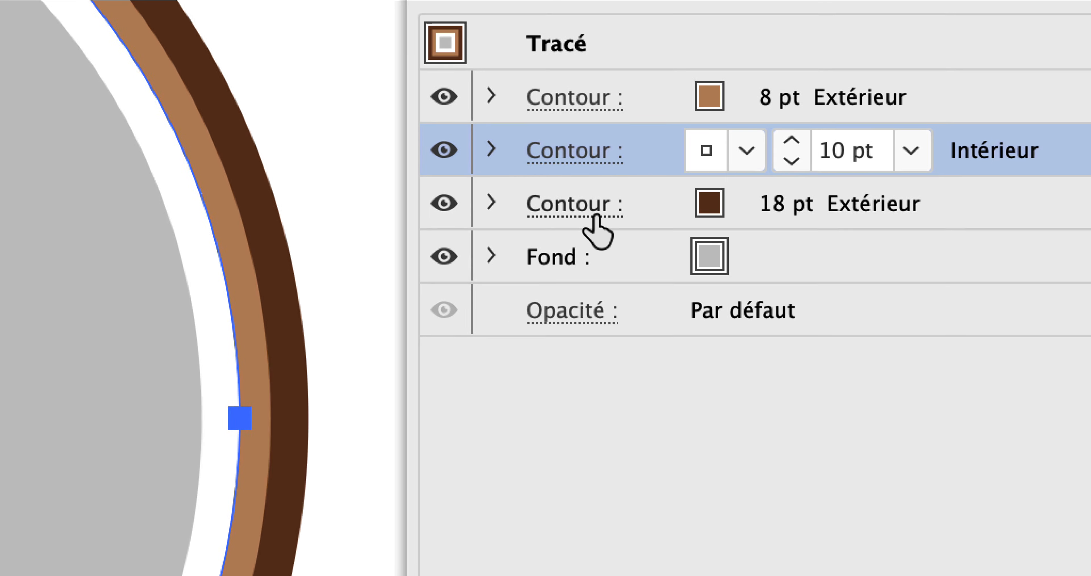
left_click(595, 214)
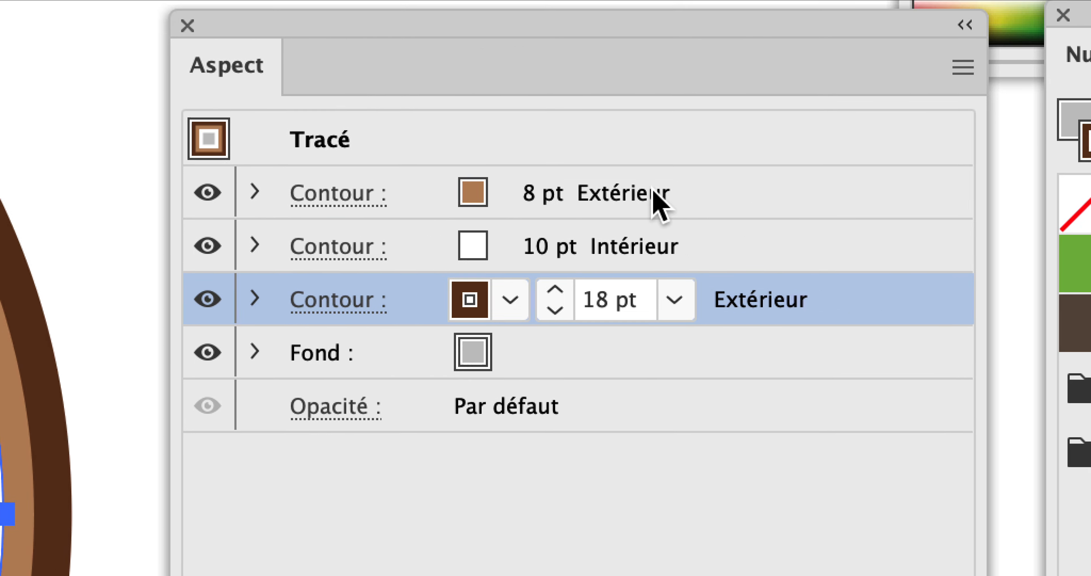
left_click(775, 186)
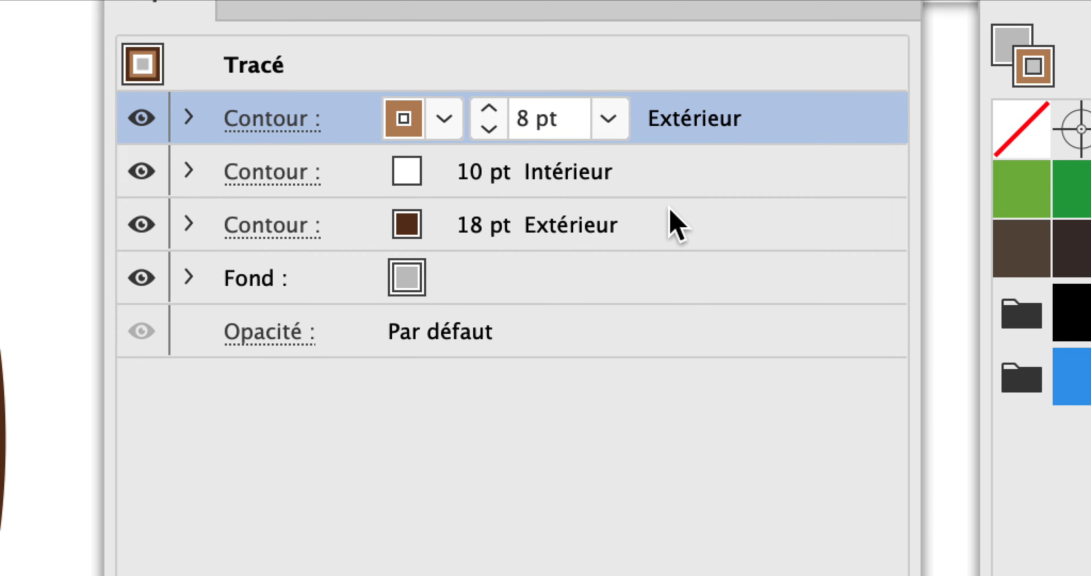
left_click(671, 212)
left_click(638, 122)
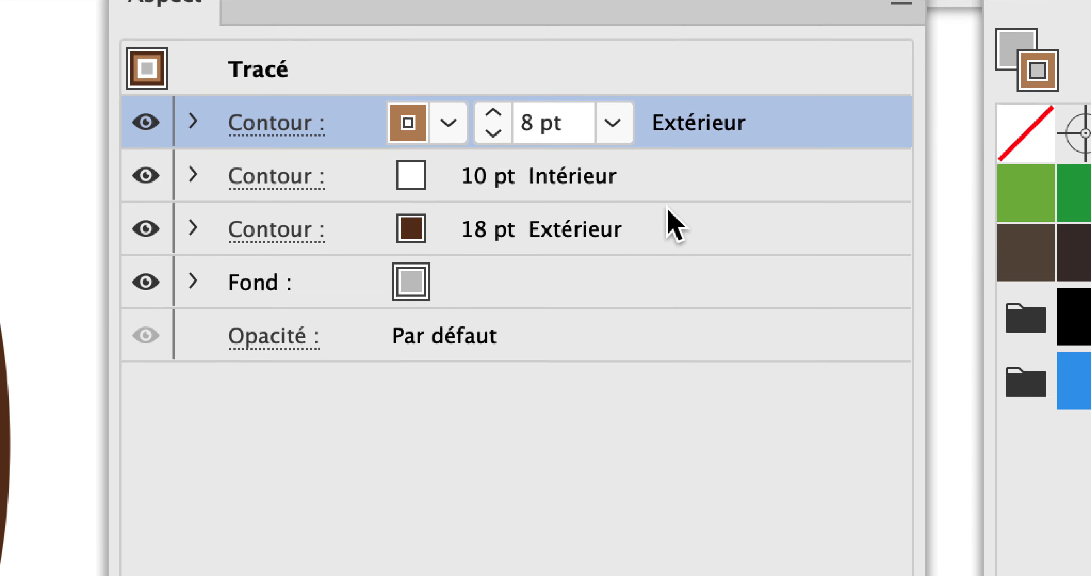
left_click(670, 211)
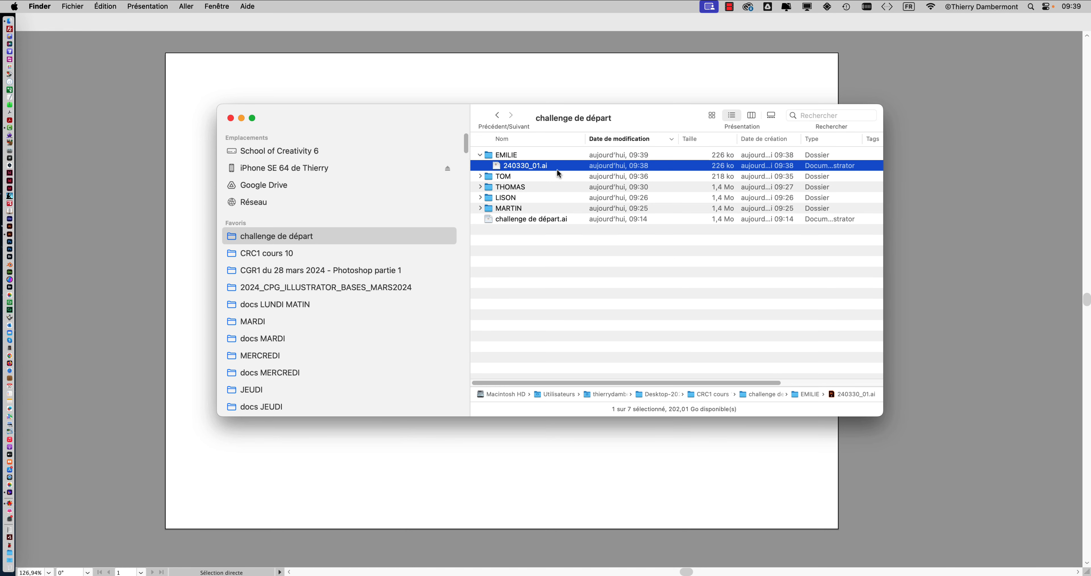
Open the next student's file, 240330_01.ai, in Illustrator and select its grey circle with brown rings
left_click_drag(6, 227, 9, 233)
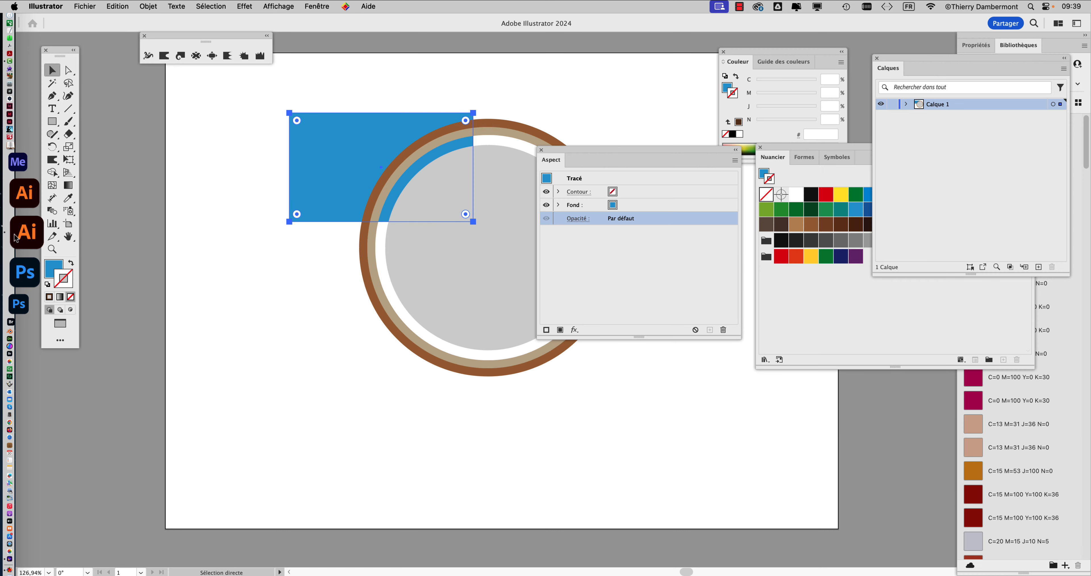
scroll(480, 232, "up", 2)
left_click(450, 209)
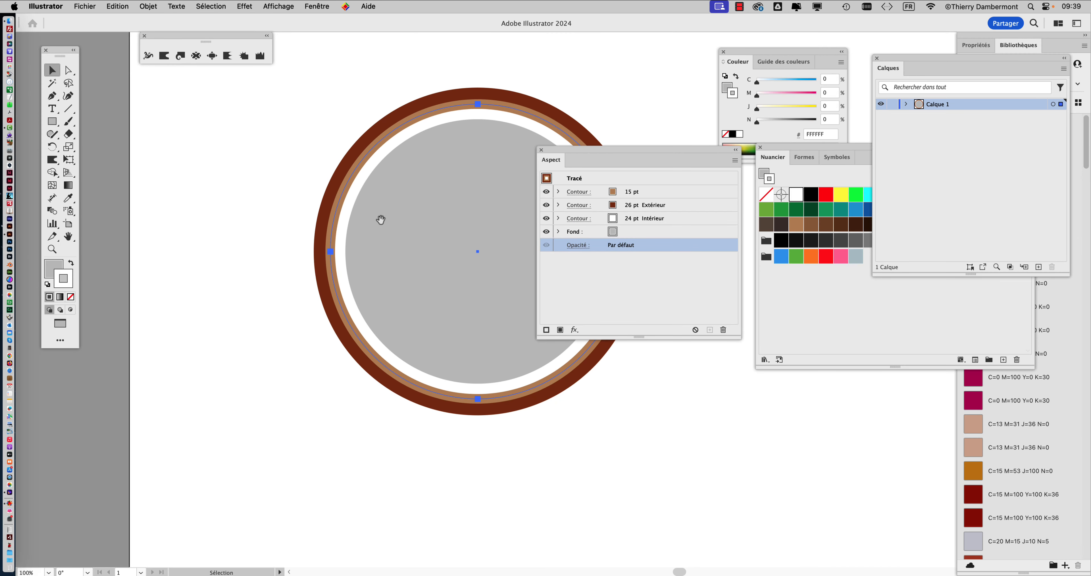
Check how the selected circle is built in outline view and return to colour preview
left_click_drag(366, 229, 238, 247)
key("super+y")
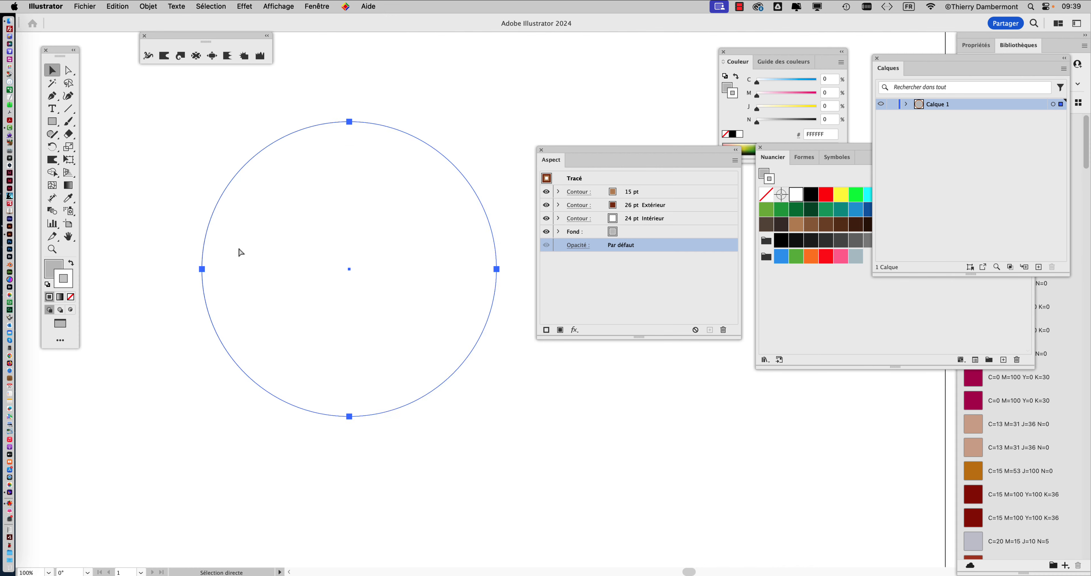
key("super+y")
Expand Calque 1 beside the artwork to inspect and target its ellipse, and bring the Aspect panel up next to the circle
left_click_drag(591, 148, 590, 291)
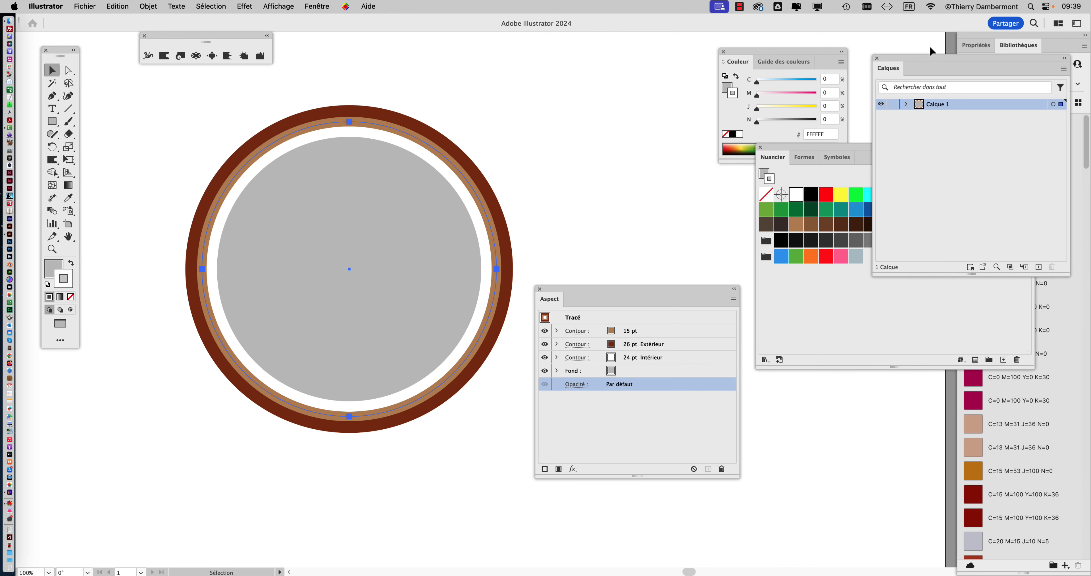
left_click_drag(920, 59, 599, 78)
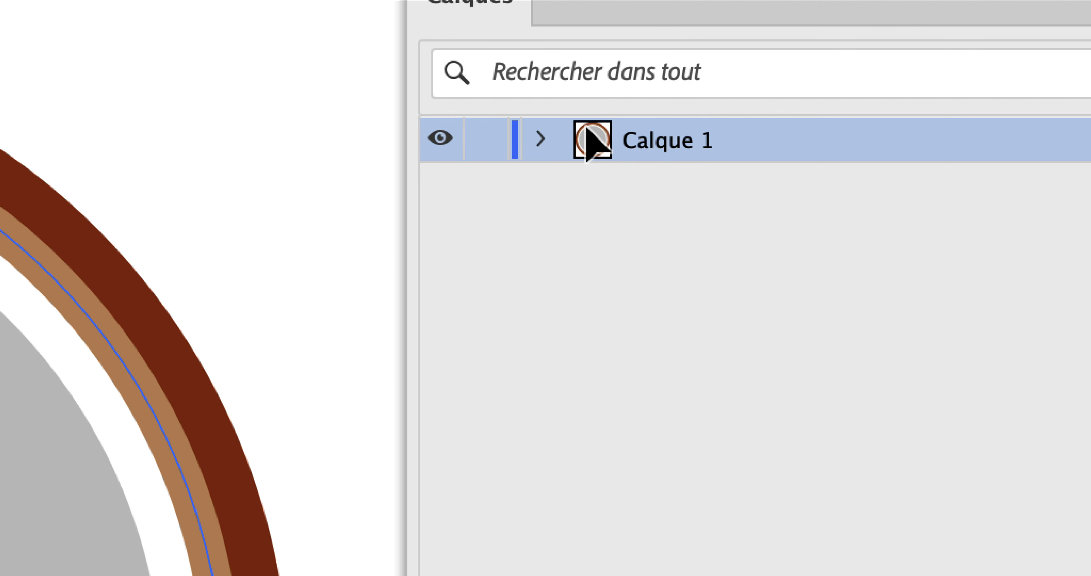
left_click(542, 141)
left_click(716, 192)
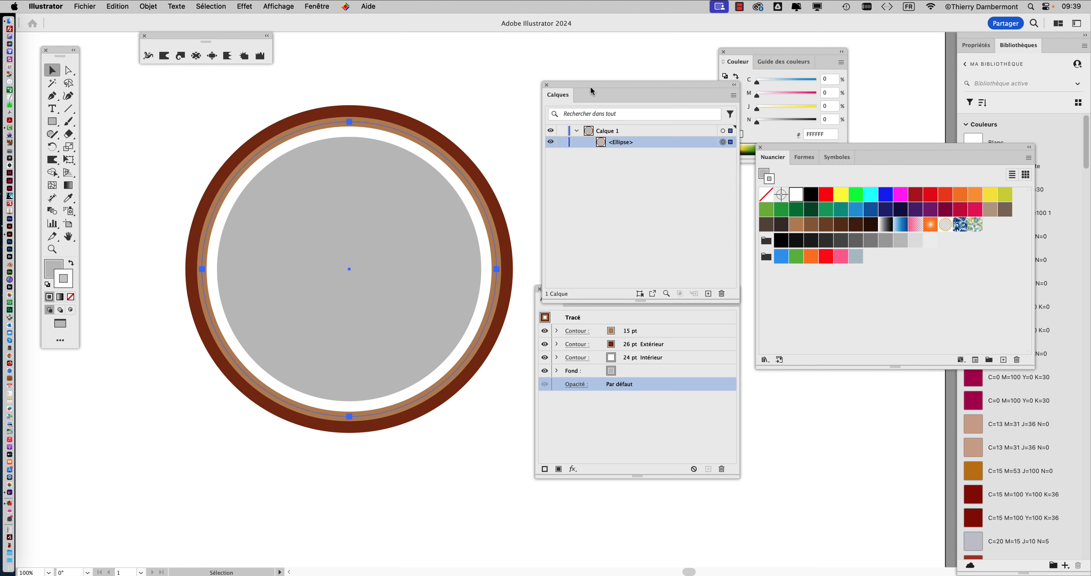
left_click_drag(592, 90, 943, 64)
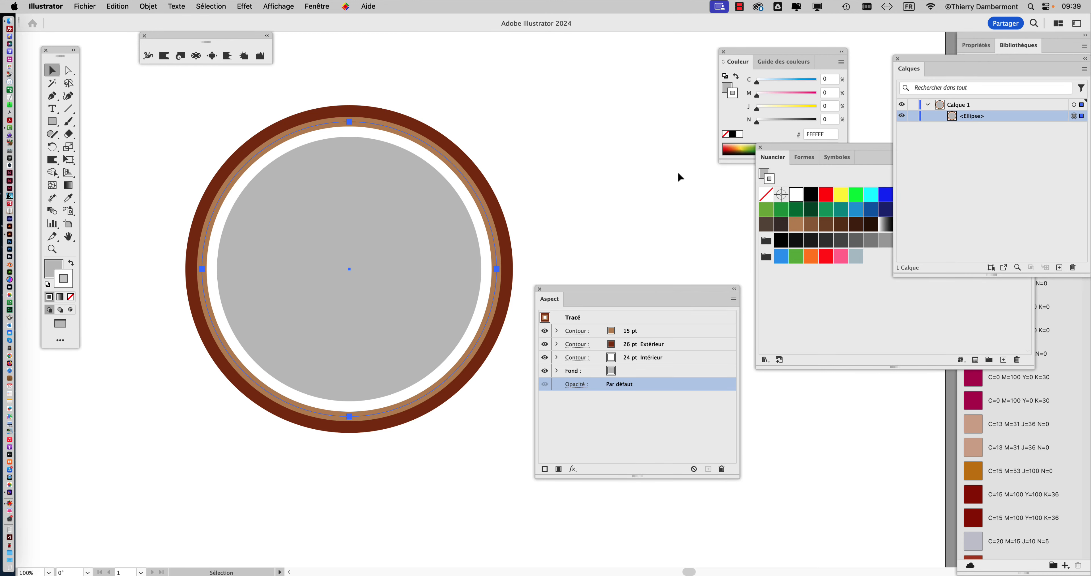
left_click_drag(579, 289, 532, 79)
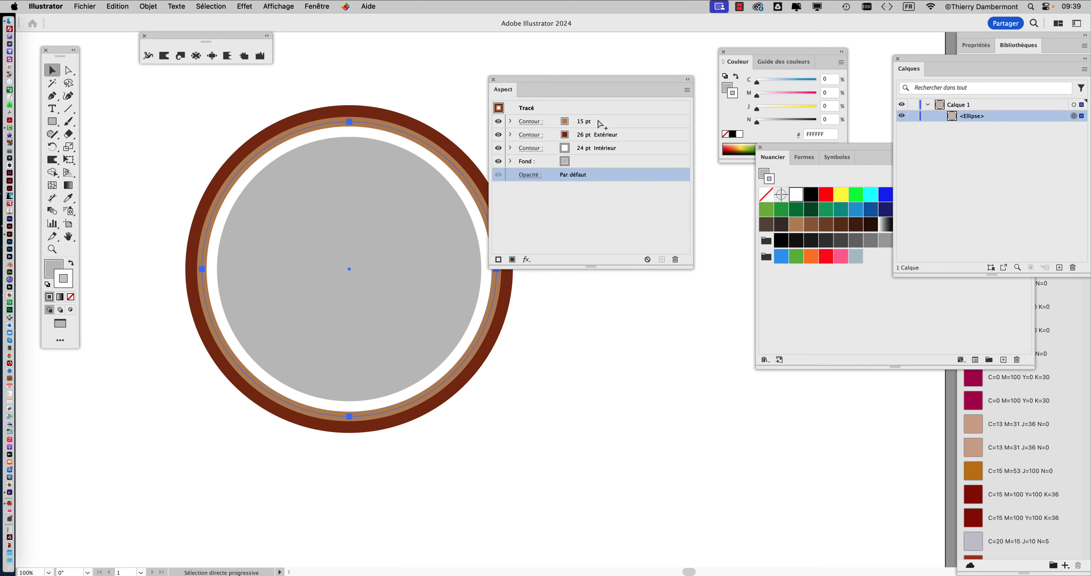